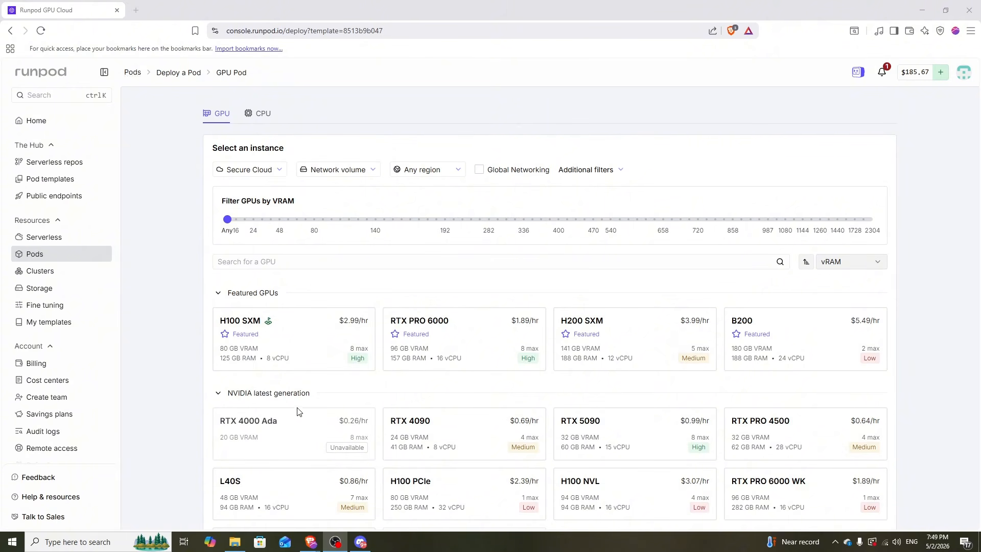
Pick the RTX PRO 6000 GPU and a volume disk for storage on the Wan 2.2 template pod.
left_click(450, 320)
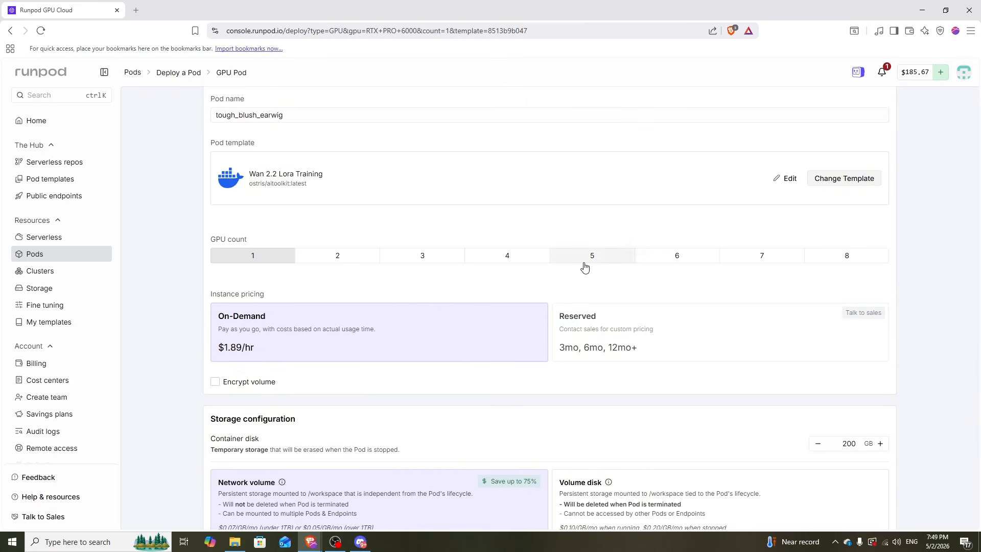
scroll(587, 261, "down", 3)
left_click(567, 347)
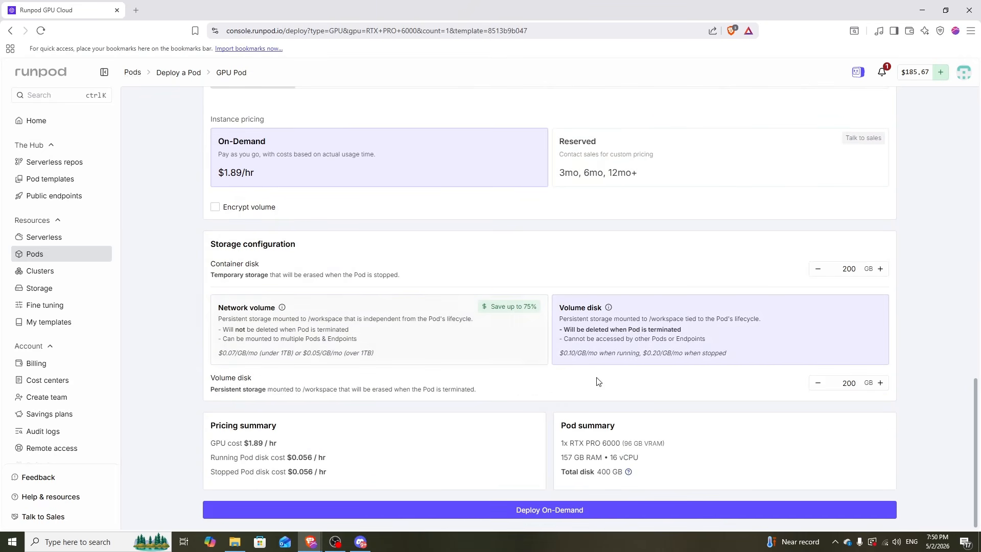
Deploy the RTX PRO 6000 pod on demand and bring up its AITOOLKIT web interface.
left_click(550, 511)
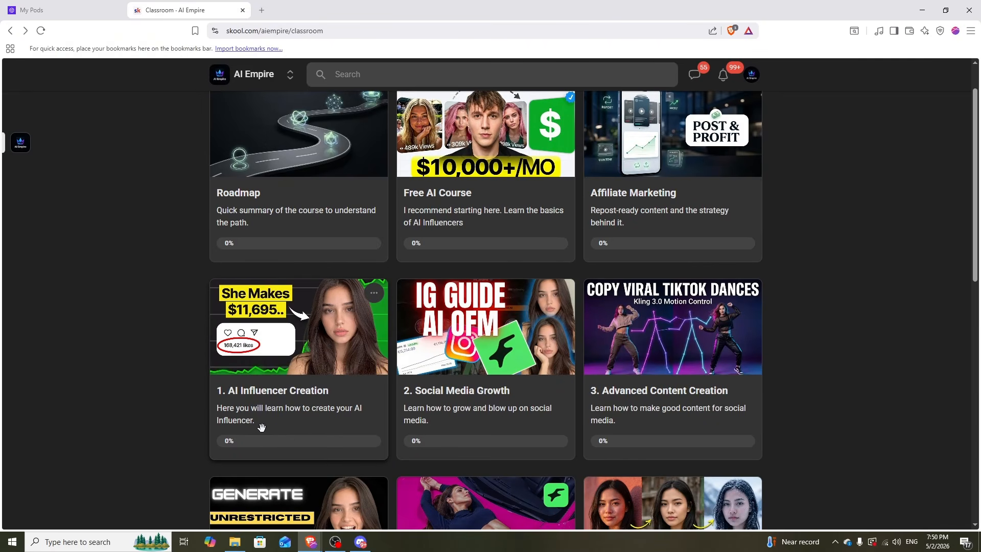
left_click(88, 7)
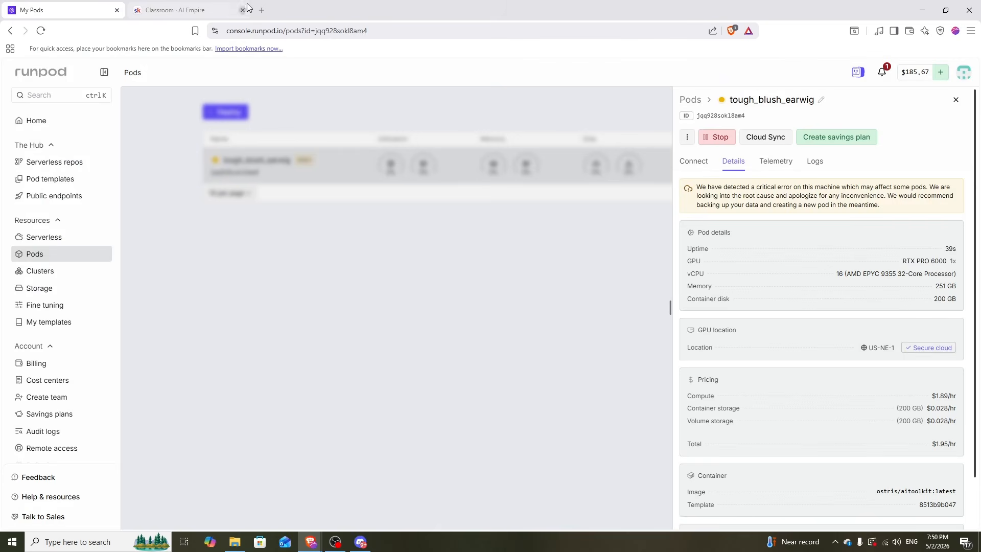
left_click(242, 10)
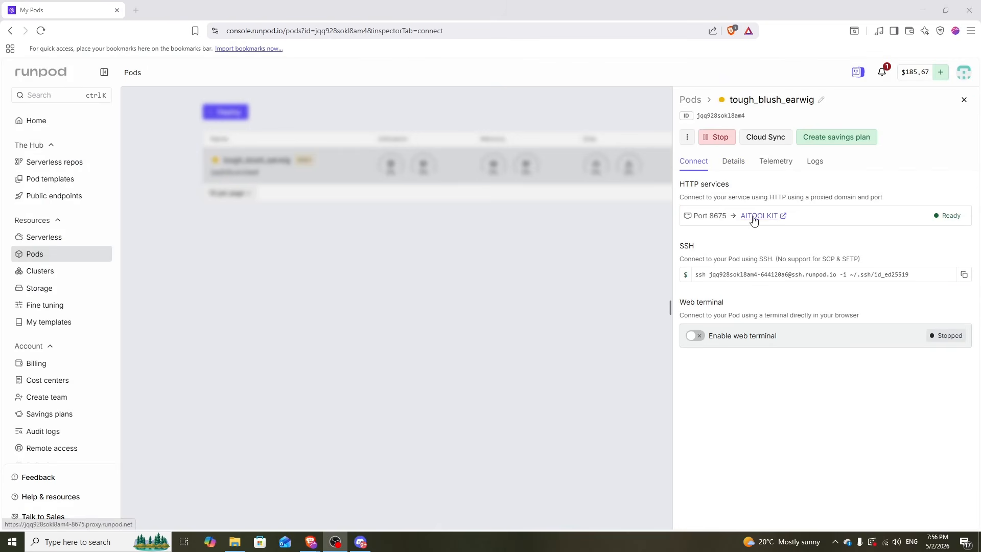
left_click(753, 218)
left_click(110, 9)
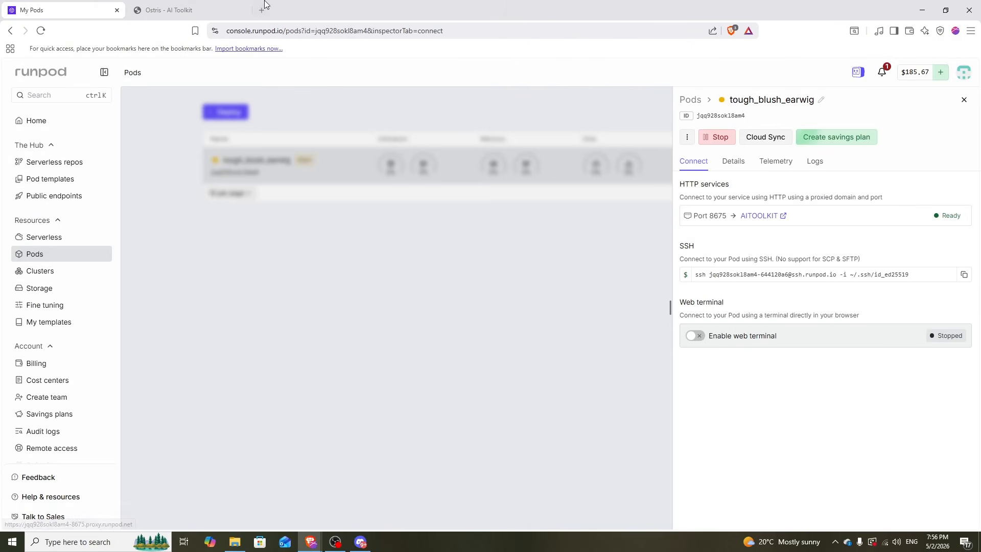
left_click(205, 10)
Create a new dataset named 'igbaddie'.
left_click(97, 178)
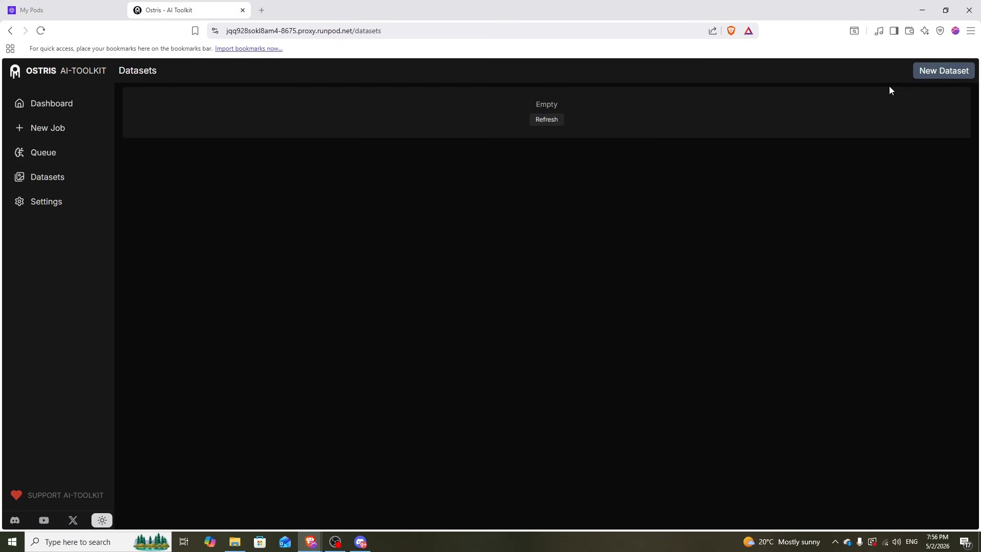
left_click(943, 73)
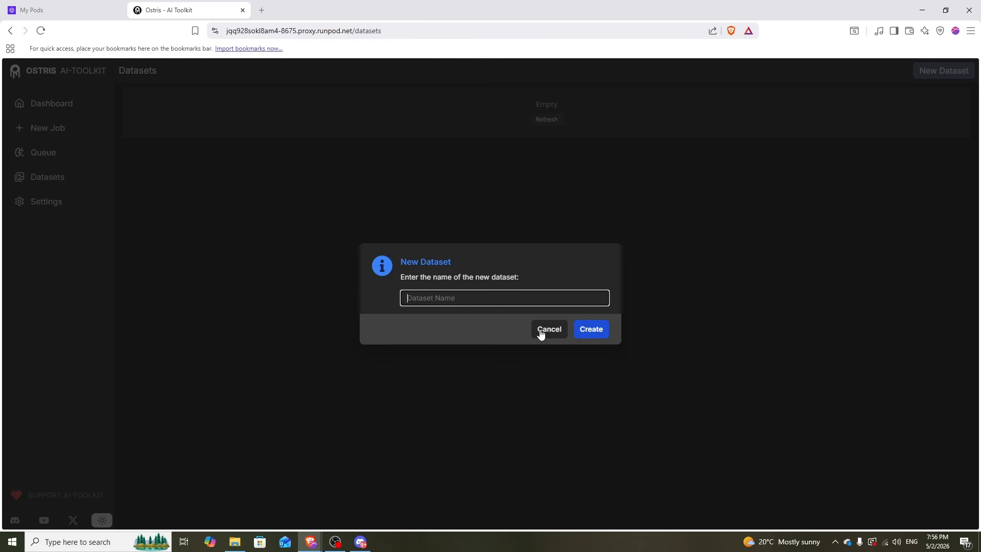
type("igbaddie")
left_click(598, 337)
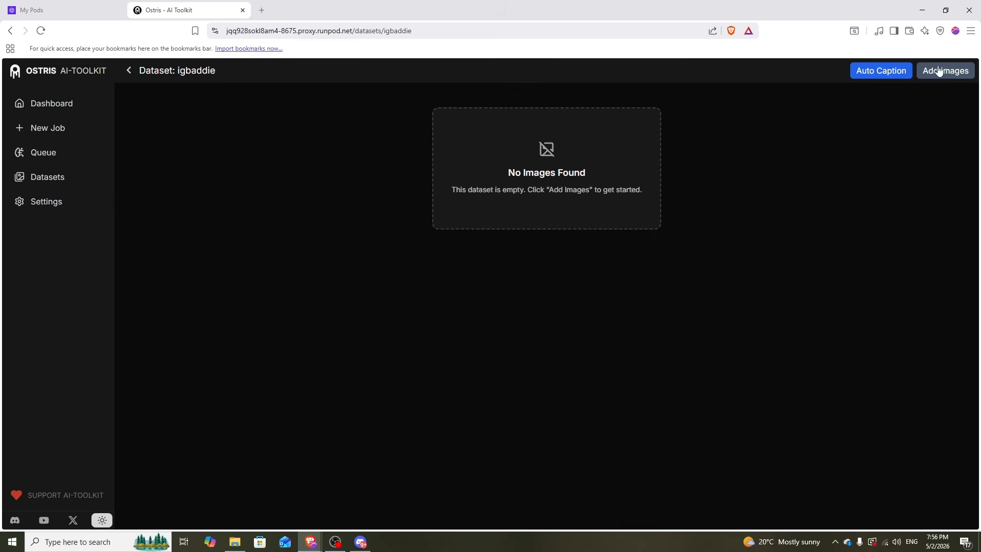
Upload all the captioned training images from the folder into igbaddie.
left_click(943, 70)
left_click(489, 277)
key("ctrl+a")
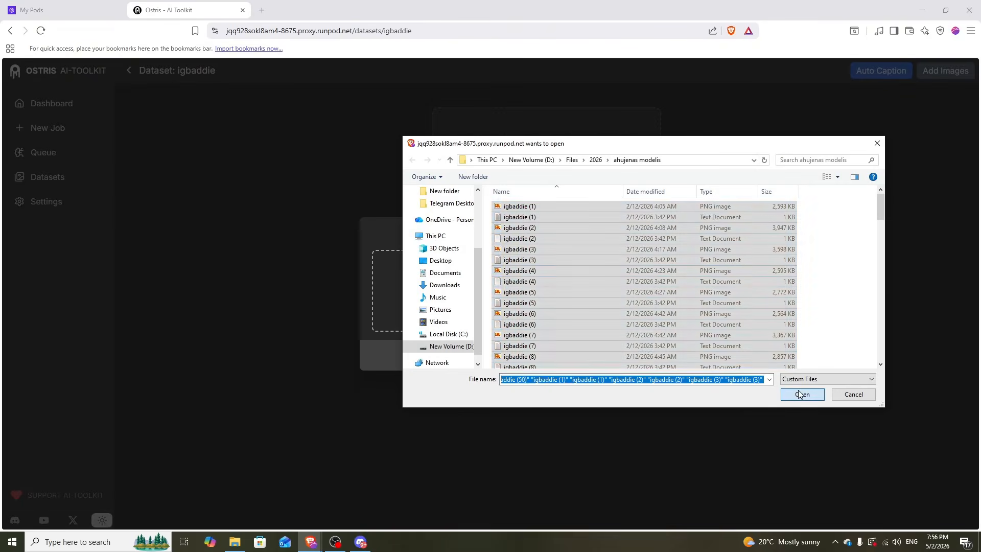
key("Return")
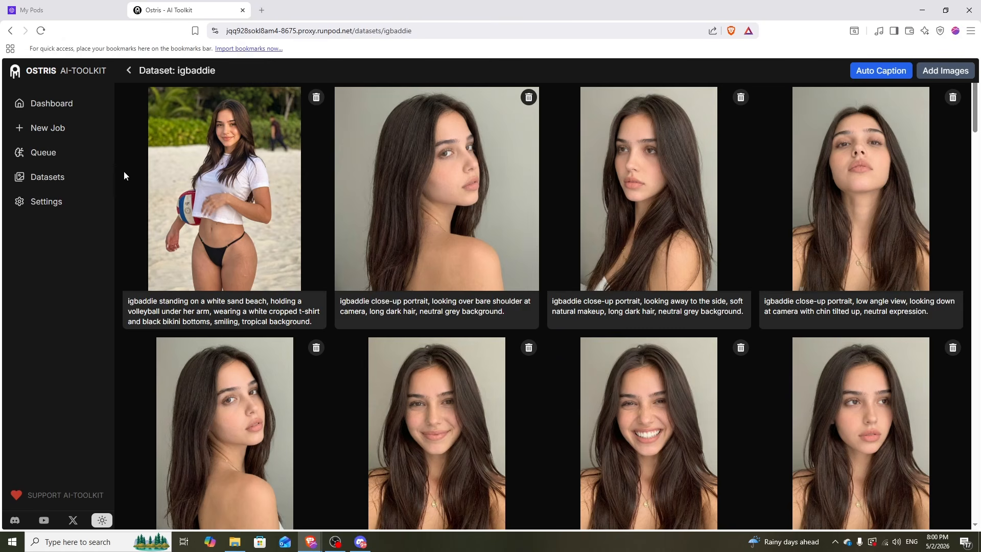
Start a new job named igbaddie with trigger word igbaddie on Wan 2.2 (14B), High Noise disabled.
left_click(80, 131)
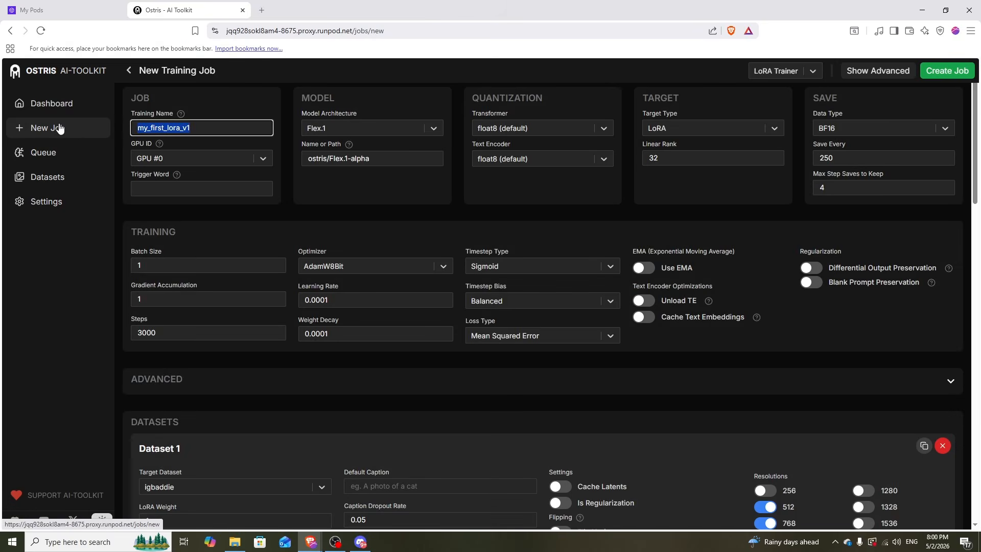
type("igbaddie")
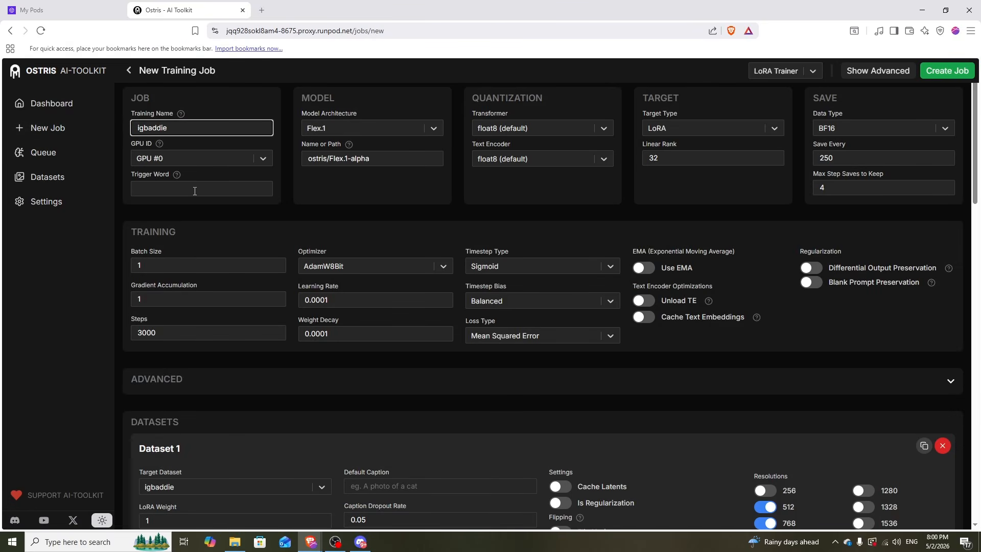
left_click(194, 187)
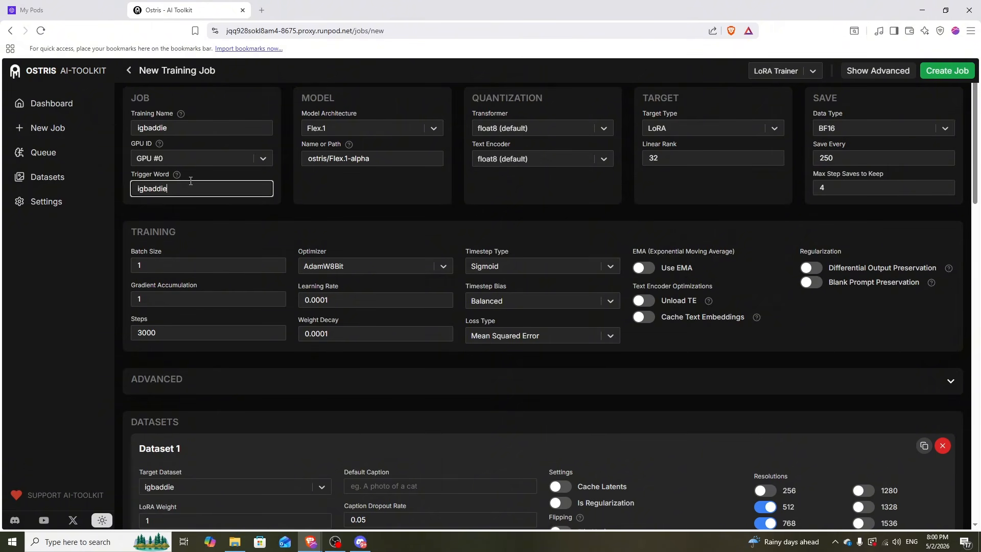
left_click(367, 128)
type("wan")
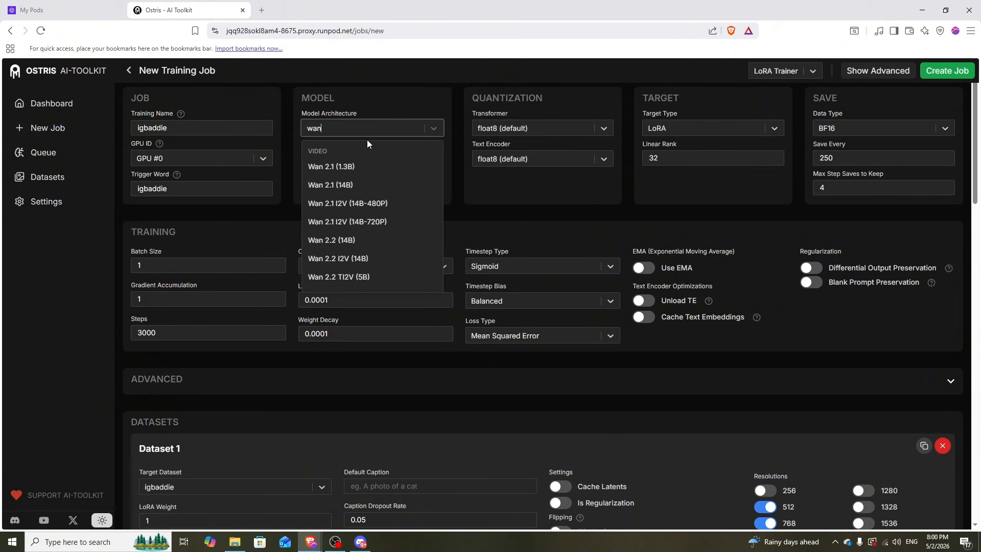
left_click(348, 242)
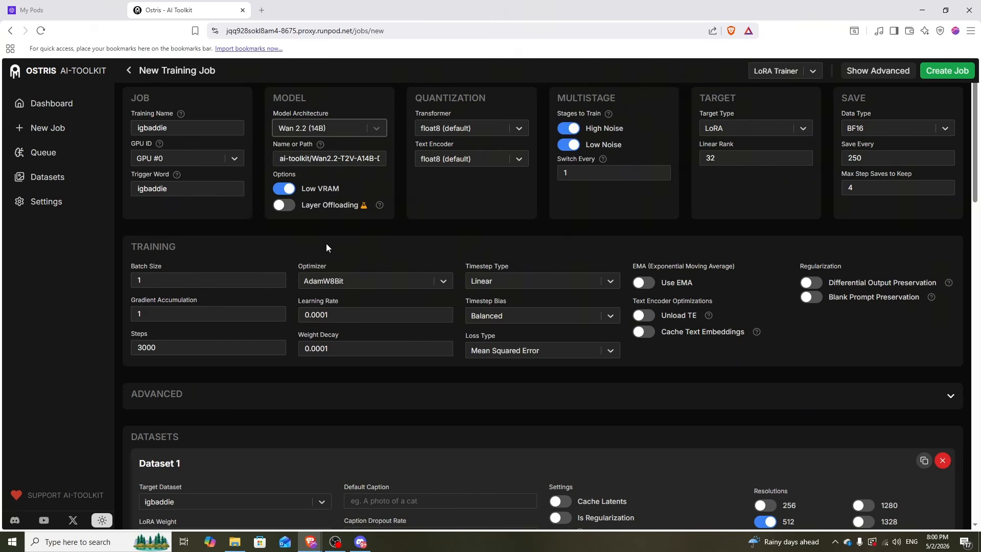
left_click(569, 128)
Save a checkpoint every 100 steps and keep up to 100 saves.
left_click(893, 158)
key("BackSpace")
key("BackSpace")
key("BackSpace")
type("100")
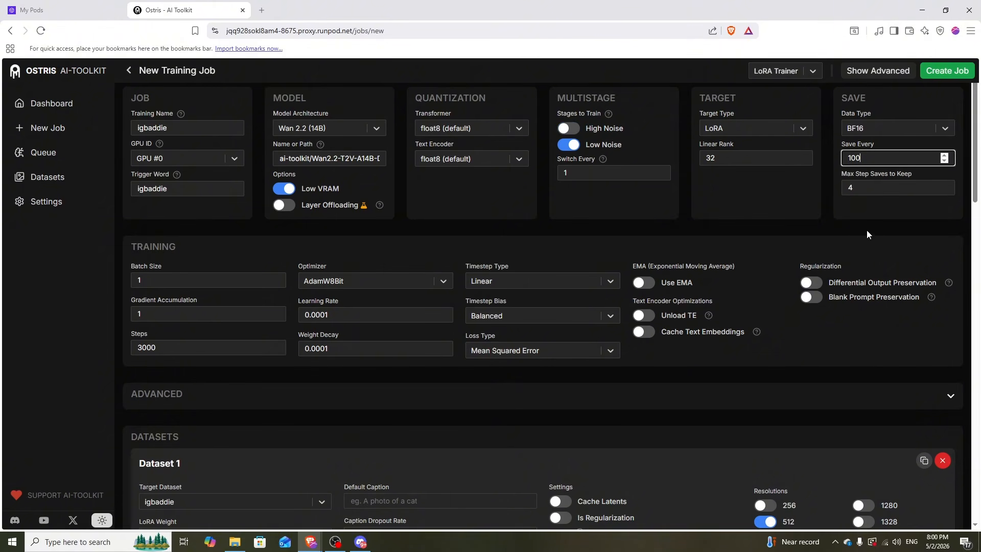
left_click(867, 234)
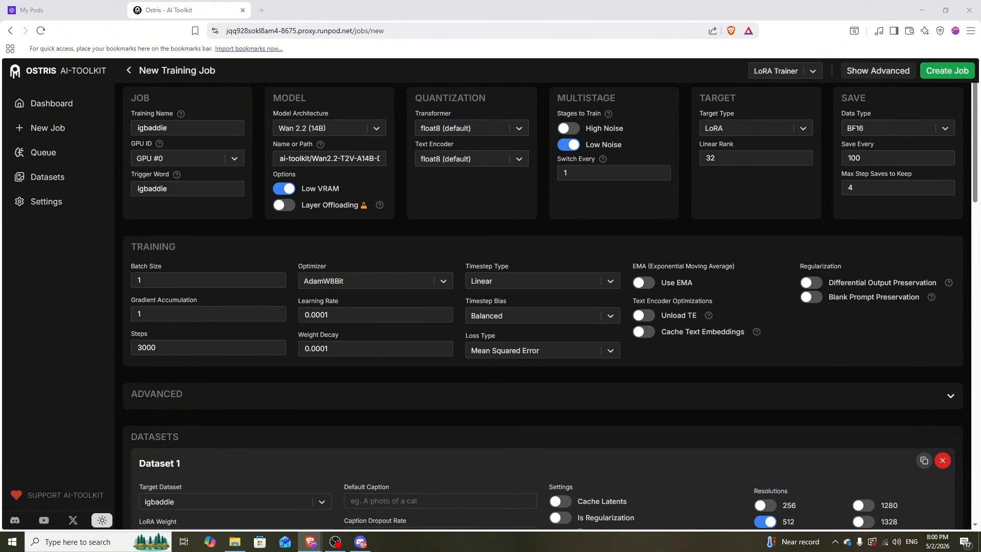
key("shift+Tab")
type("100")
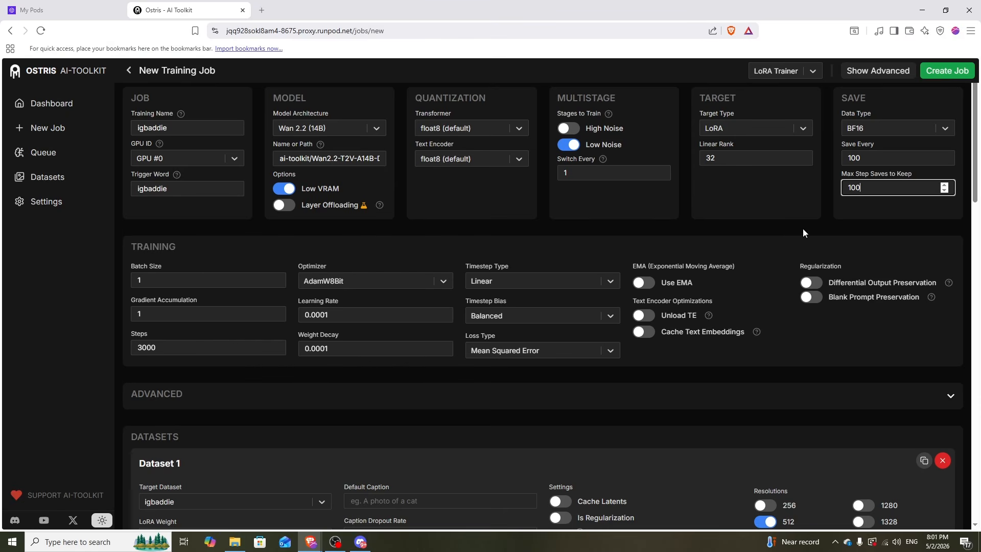
left_click(833, 226)
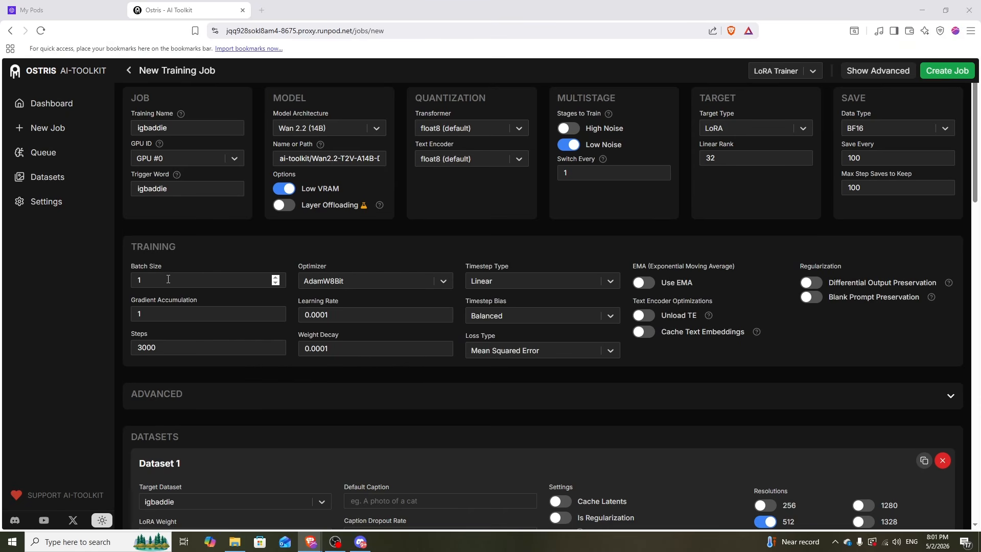
Set batch size 2 and learning rate 0.0002, and enable Cache Text Embeddings.
left_click(276, 276)
left_click(175, 240)
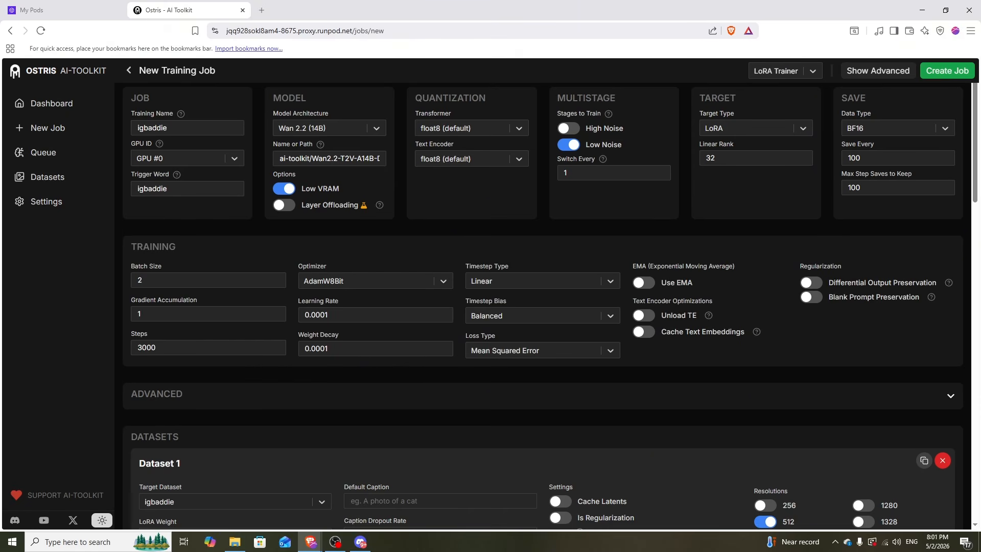
left_click(325, 316)
type("2")
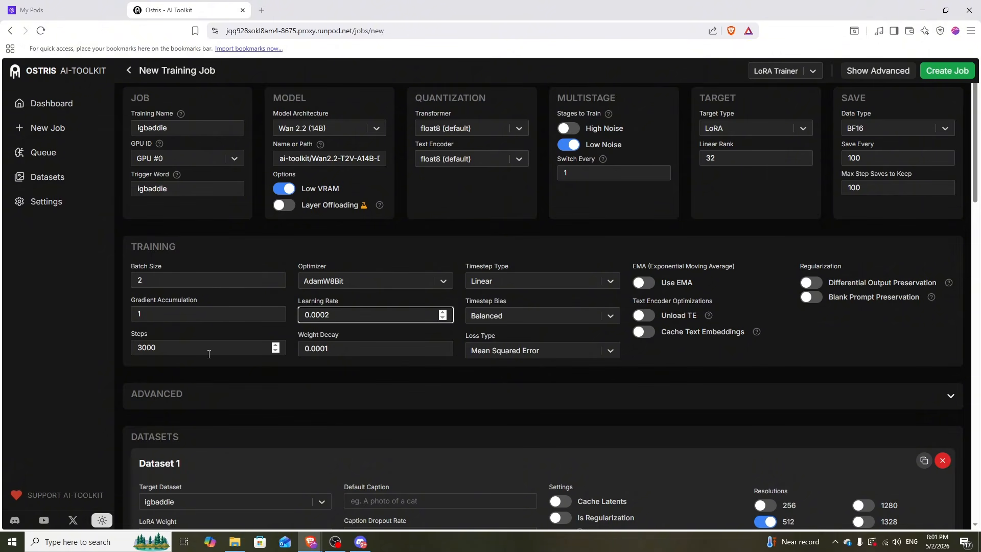
left_click(6, 374)
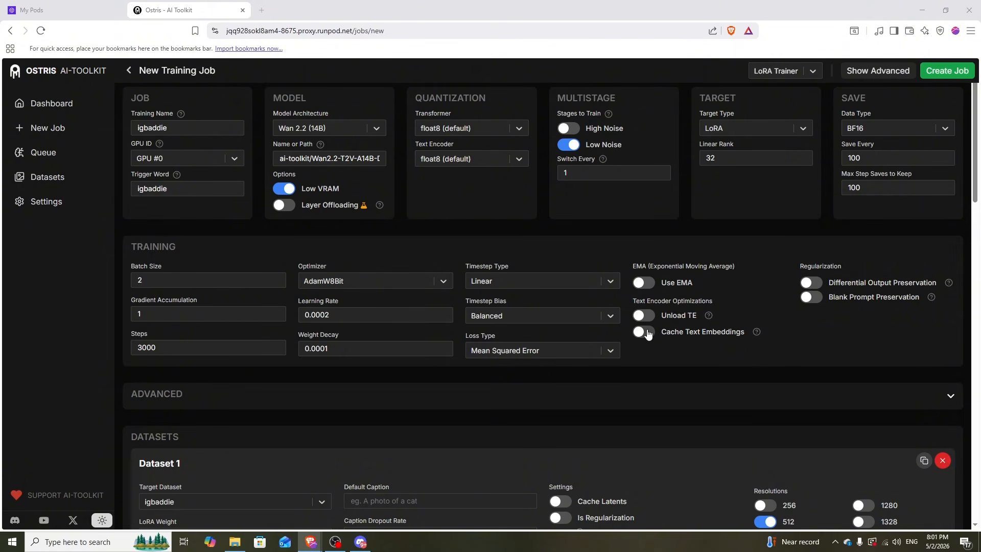
left_click(643, 332)
Enable latent caching for the dataset and turn off the 768 and 1024 resolutions.
scroll(568, 299, "down", 4)
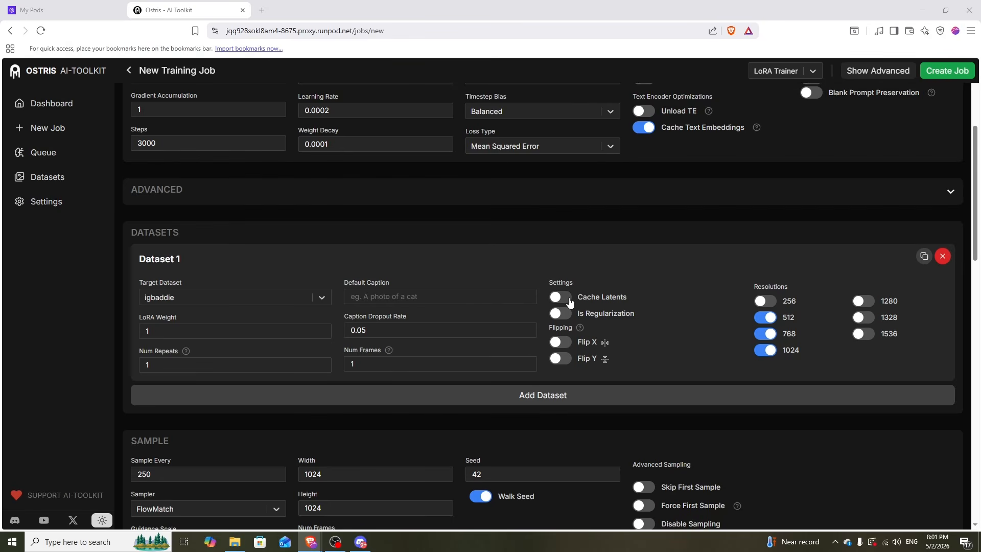
left_click(569, 298)
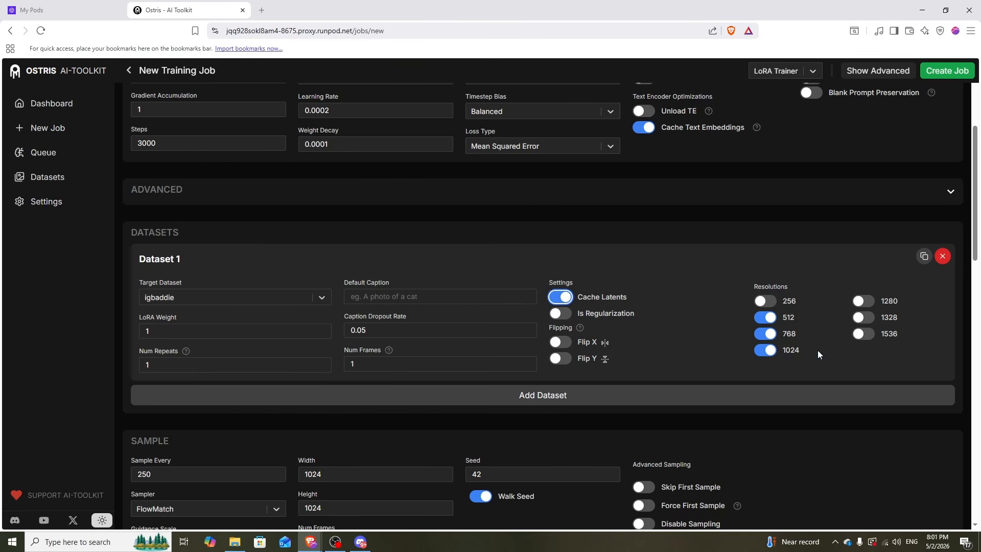
left_click(765, 334)
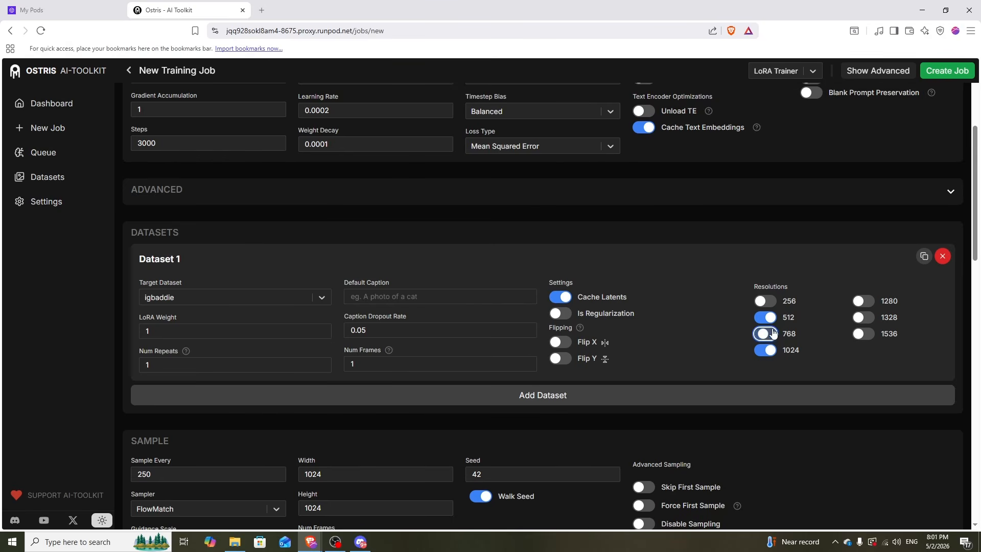
left_click(765, 350)
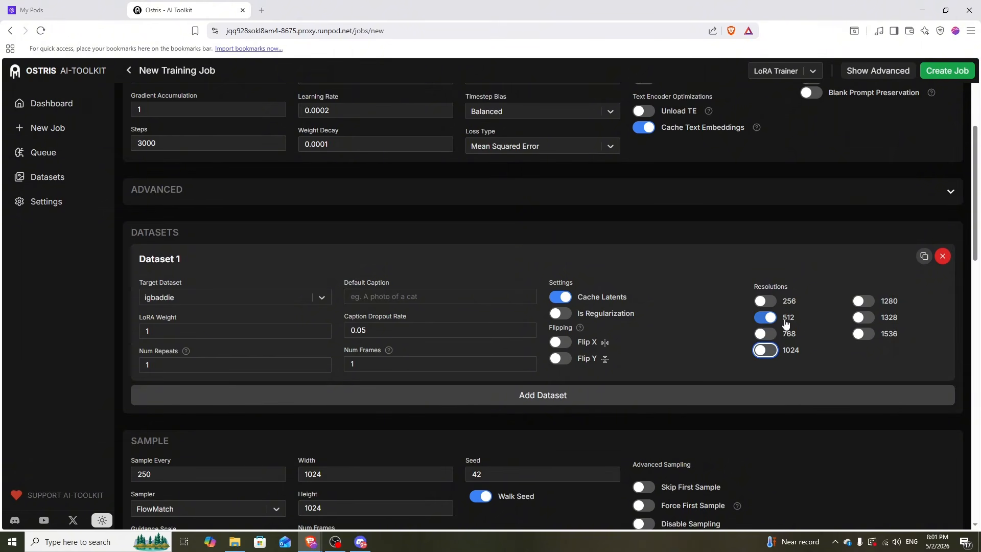
Delete the default sample prompts, leaving one: 'igbaddie sitting on a bed'.
scroll(944, 294, "down", 7)
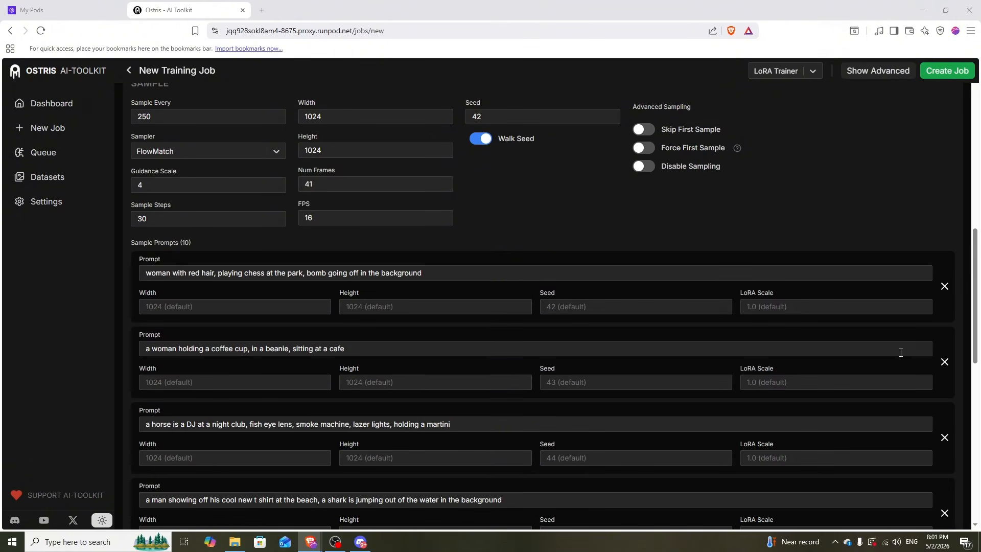
left_click(945, 286)
left_click(945, 286)
left_click(944, 286)
left_click(944, 286)
left_click(944, 286)
left_click(945, 286)
left_click(944, 286)
left_click(945, 286)
left_click(945, 289)
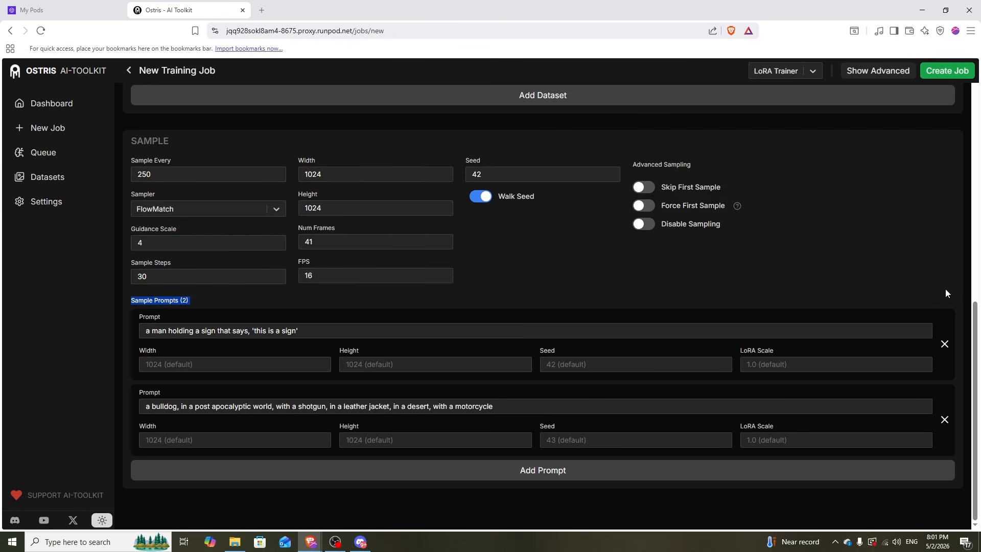
left_click(945, 342)
left_click(327, 406)
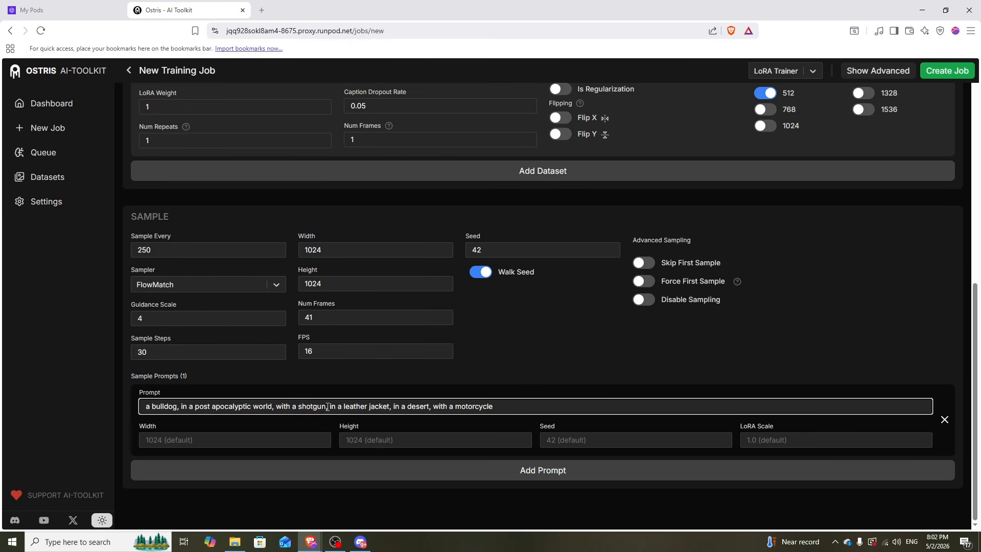
key("ctrl+a")
type("ig")
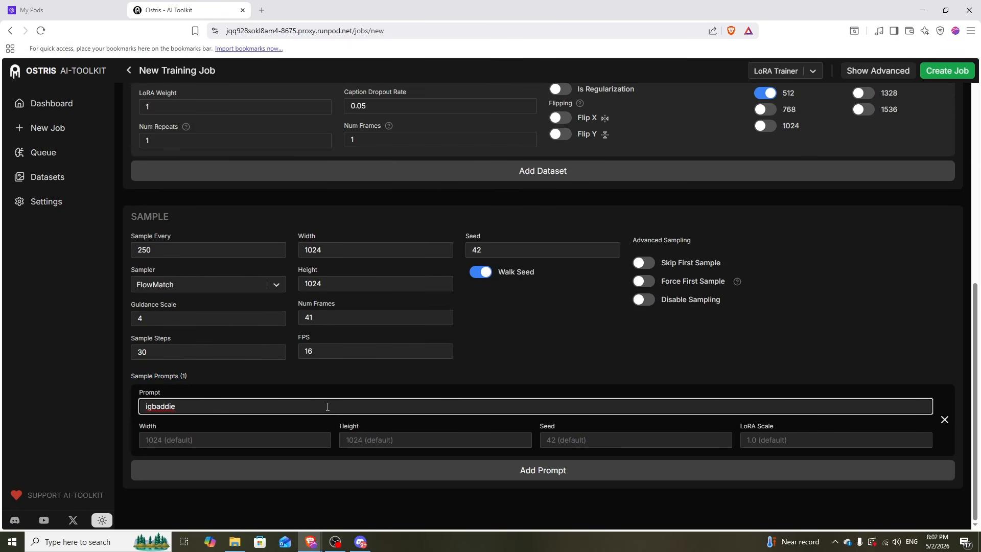
left_click(382, 366)
Scroll through the form to review the Job, Training and Dataset settings.
scroll(572, 342, "up", 8)
scroll(638, 346, "down", 2)
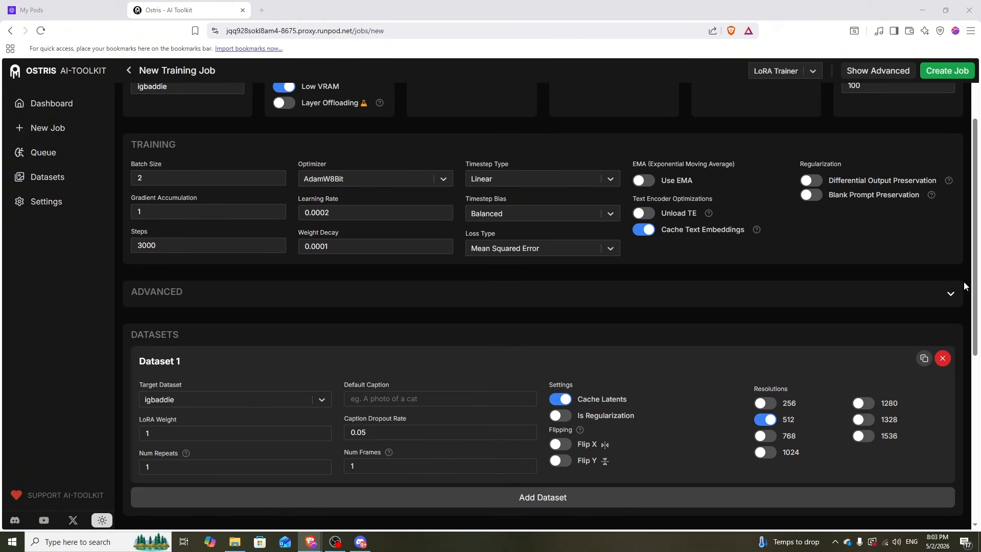
scroll(960, 301, "up", 2)
scroll(959, 298, "down", 3)
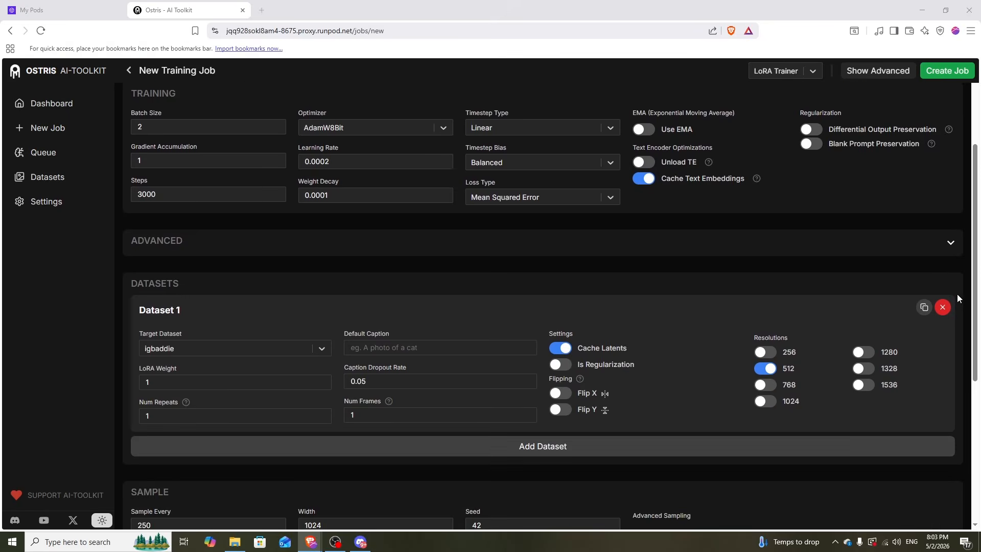
scroll(957, 294, "up", 3)
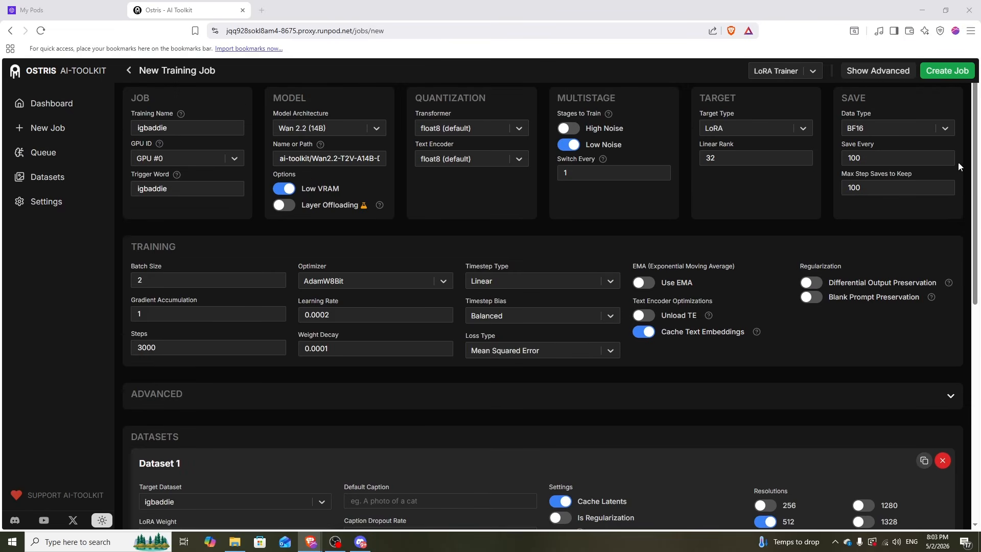
Create and run the igbaddie job, then download the finished igbaddie_low_noise.safetensors after 3000 steps.
left_click(937, 75)
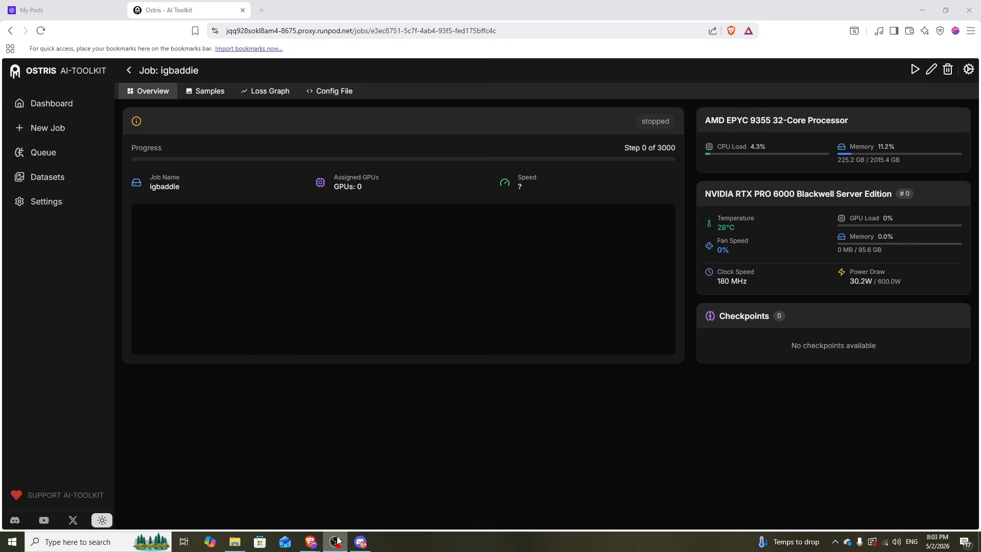
left_click(914, 70)
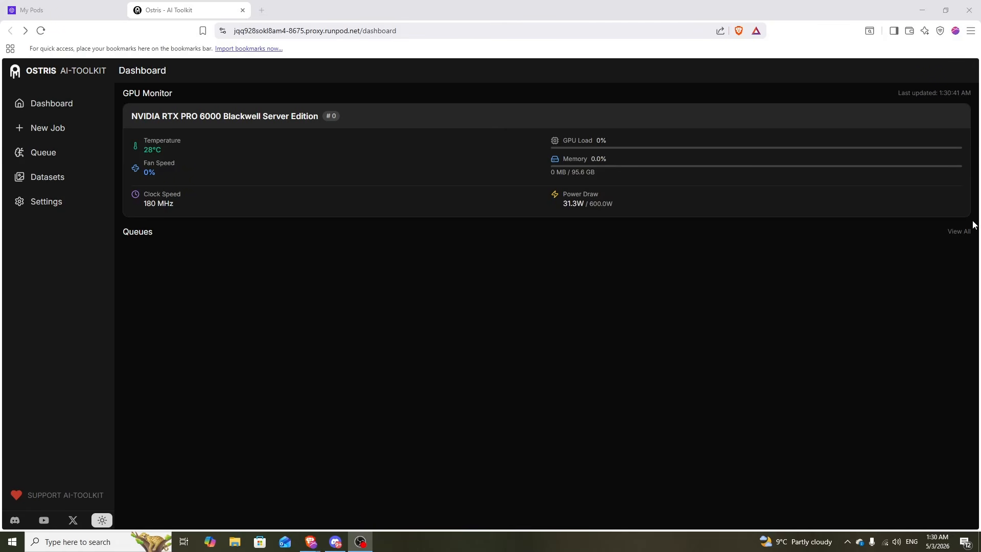
left_click(960, 231)
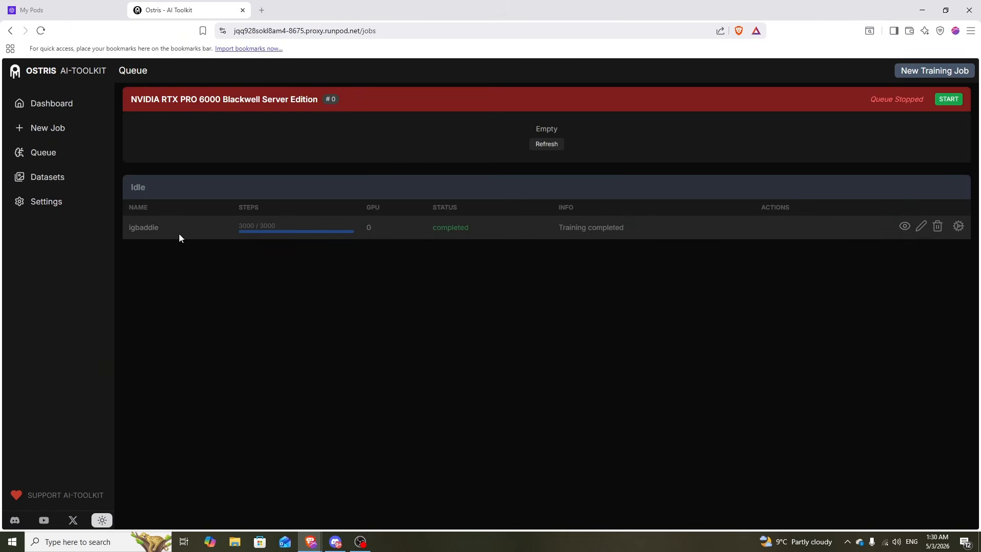
left_click(149, 228)
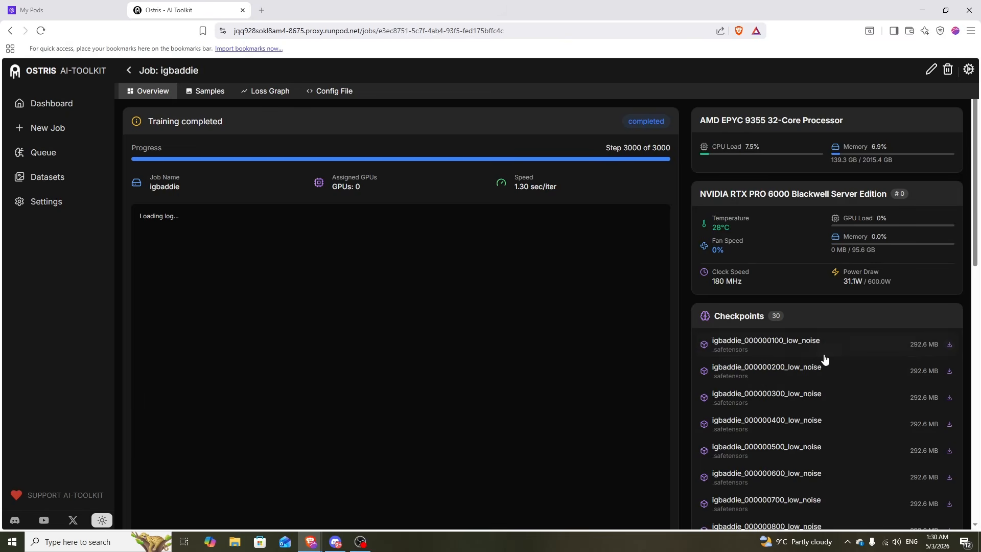
scroll(849, 347, "down", 10)
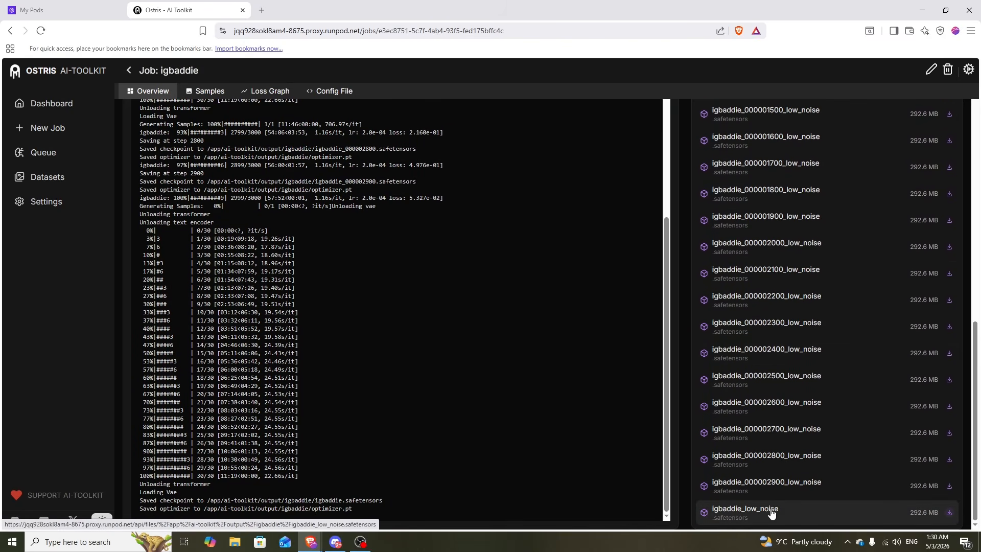
left_click(948, 512)
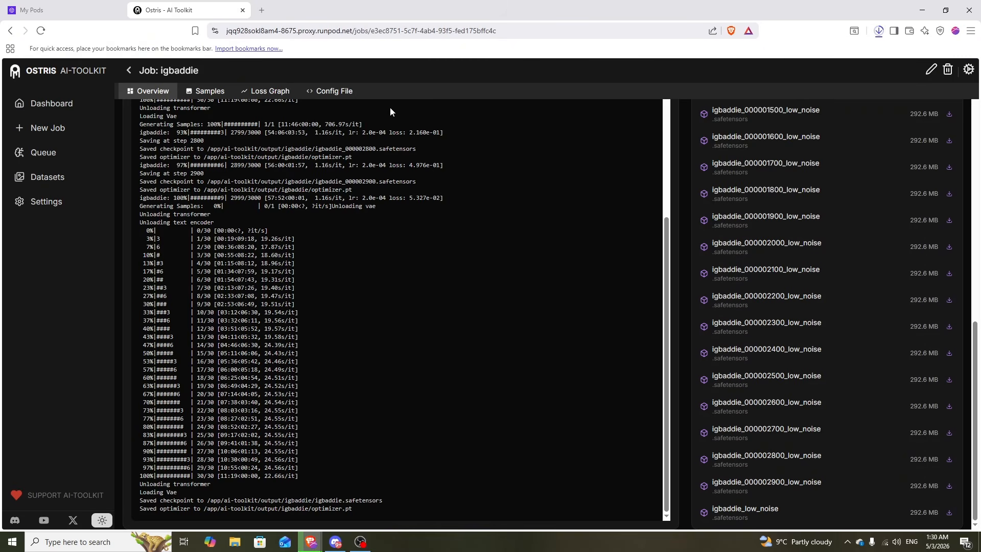
key("ctrl+shift+Tab")
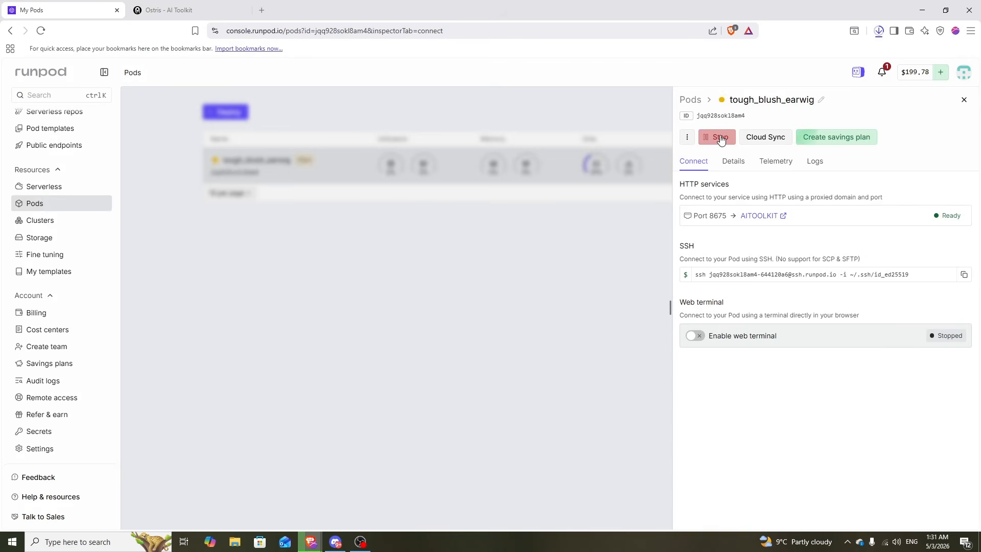
Stop the finished training pod and choose an RTX 5090 on the Wan 2.2 Video Lora template.
left_click(720, 138)
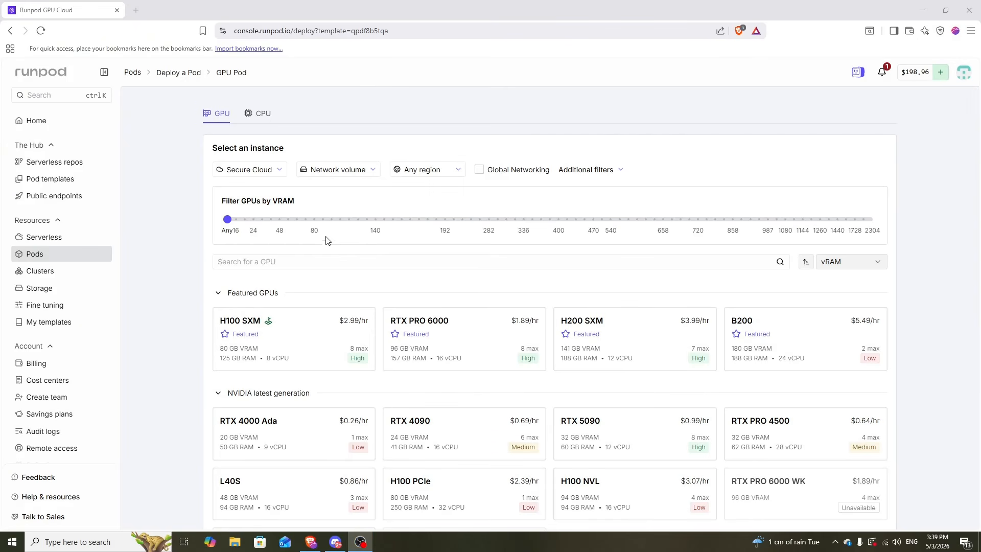
scroll(324, 237, "down", 2)
left_click(620, 313)
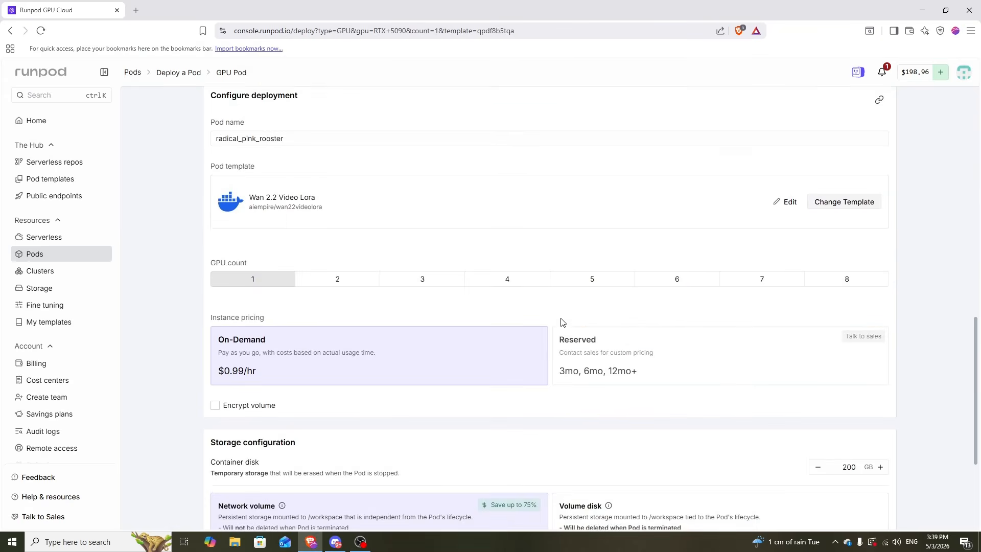
triple_click(262, 147)
left_click(345, 175)
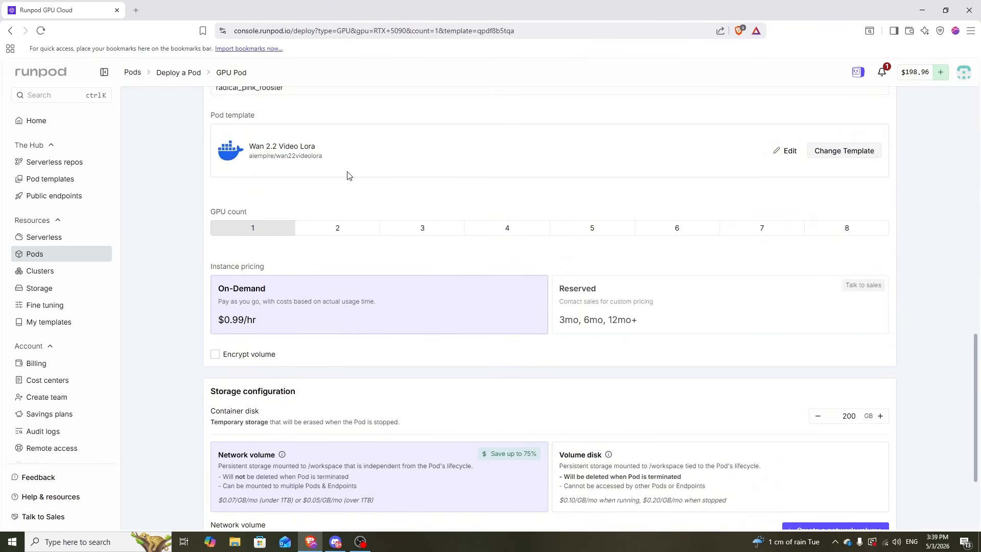
Select a volume disk, deploy the RTX 5090 pod on demand and view its details.
scroll(558, 270, "down", 3)
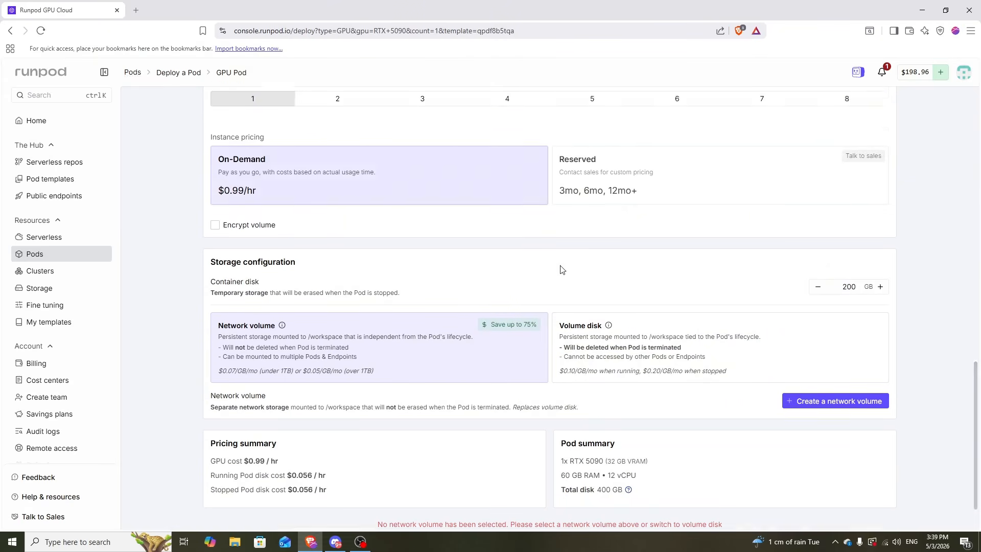
left_click(669, 313)
left_click(549, 509)
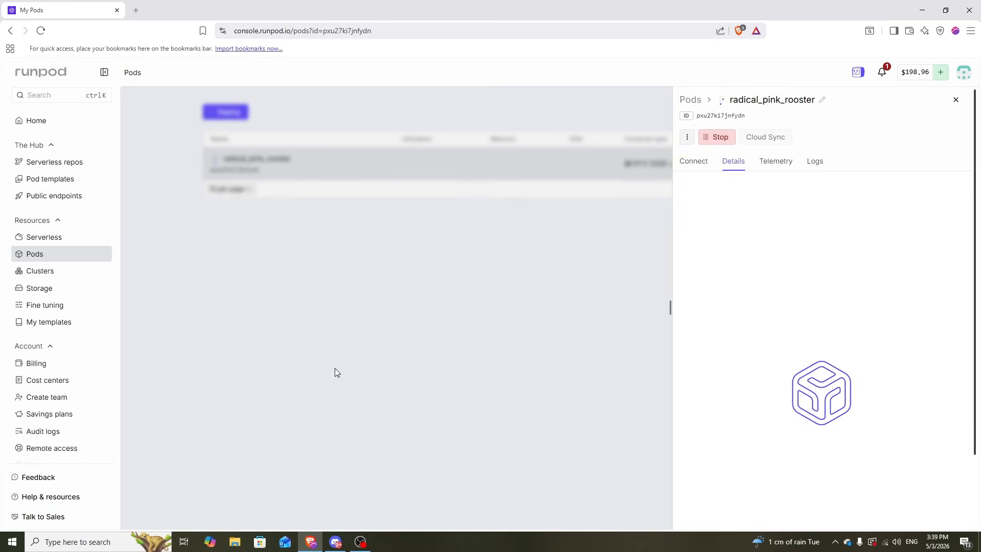
left_click(336, 363)
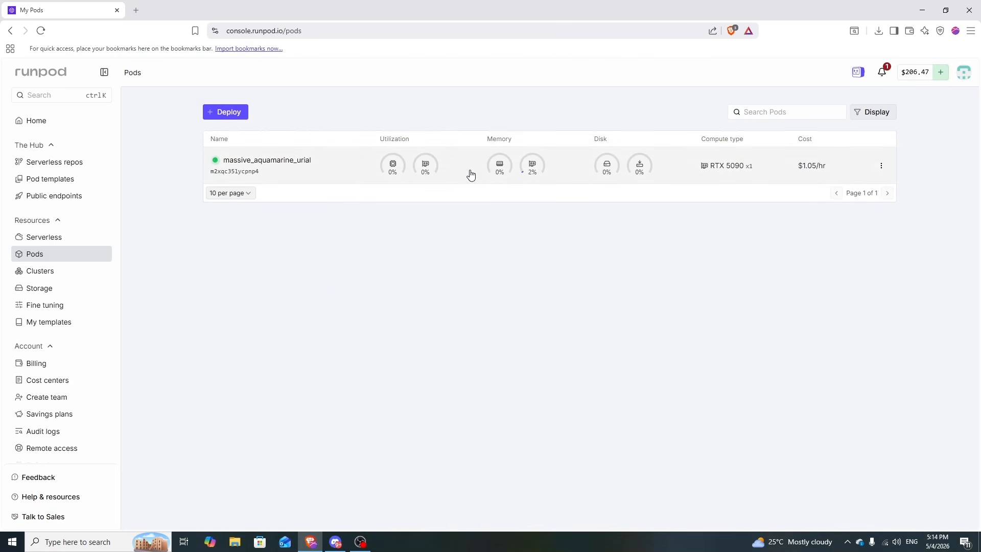
left_click(468, 171)
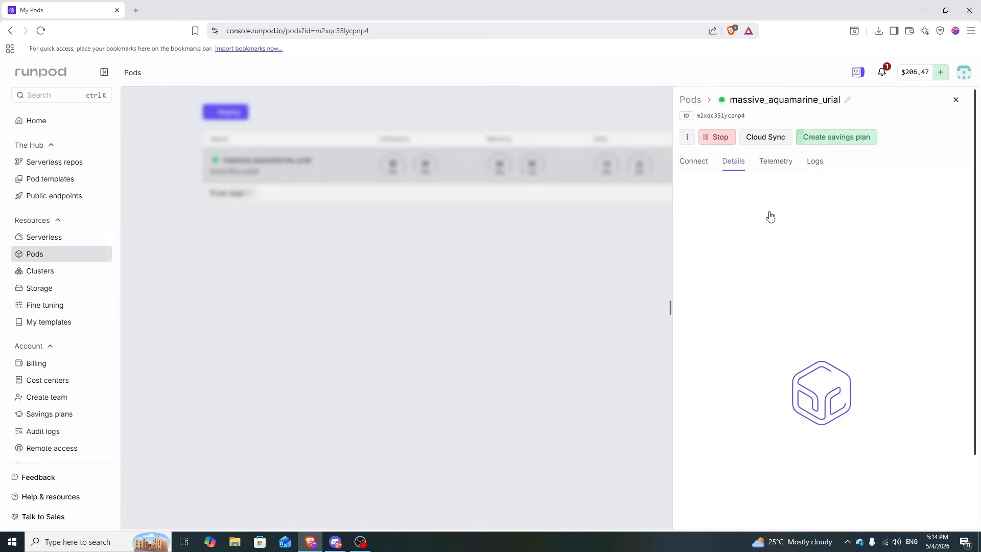
Open ComfyUI on port 8188 and reload its address after the access-denied error.
left_click(758, 215)
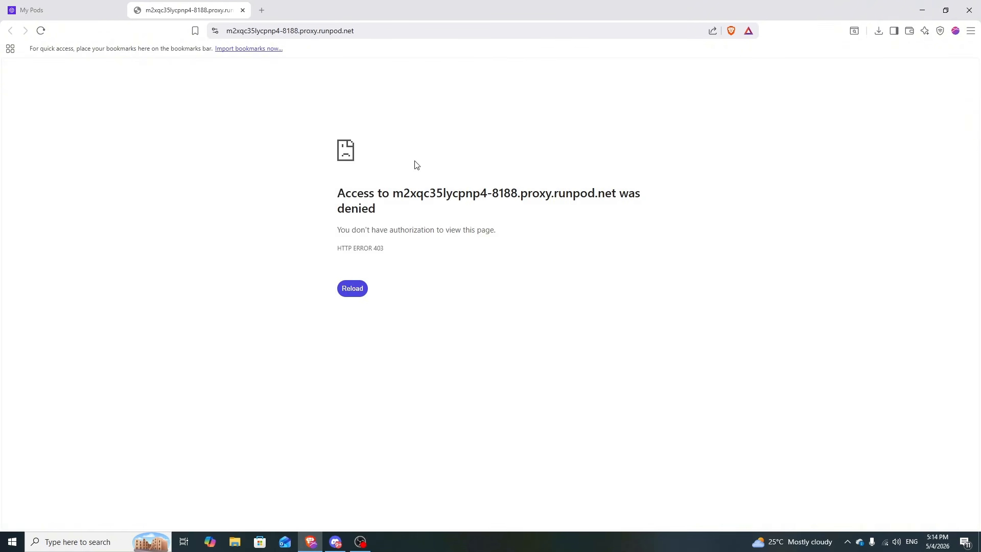
left_click_drag(414, 261, 341, 187)
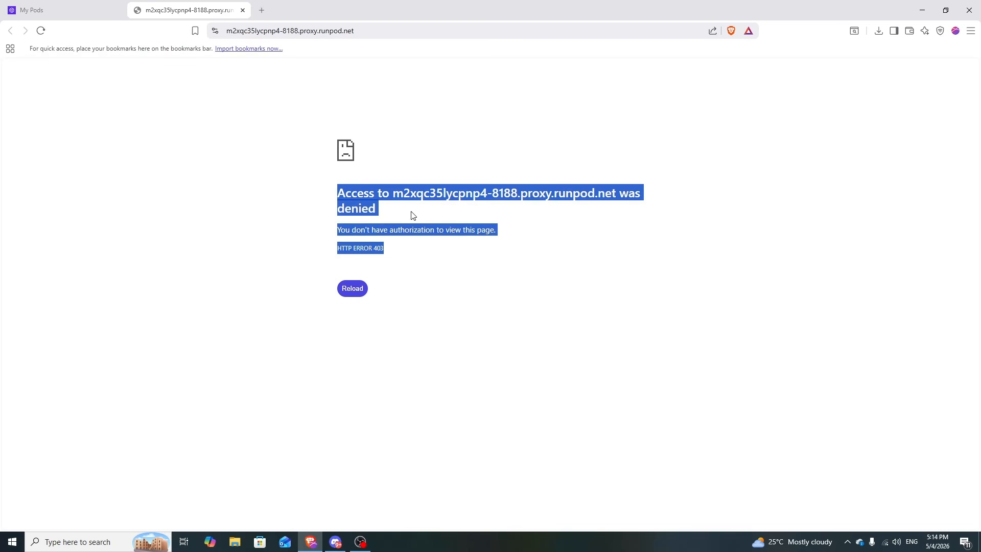
left_click_drag(413, 215, 372, 248)
left_click(276, 30)
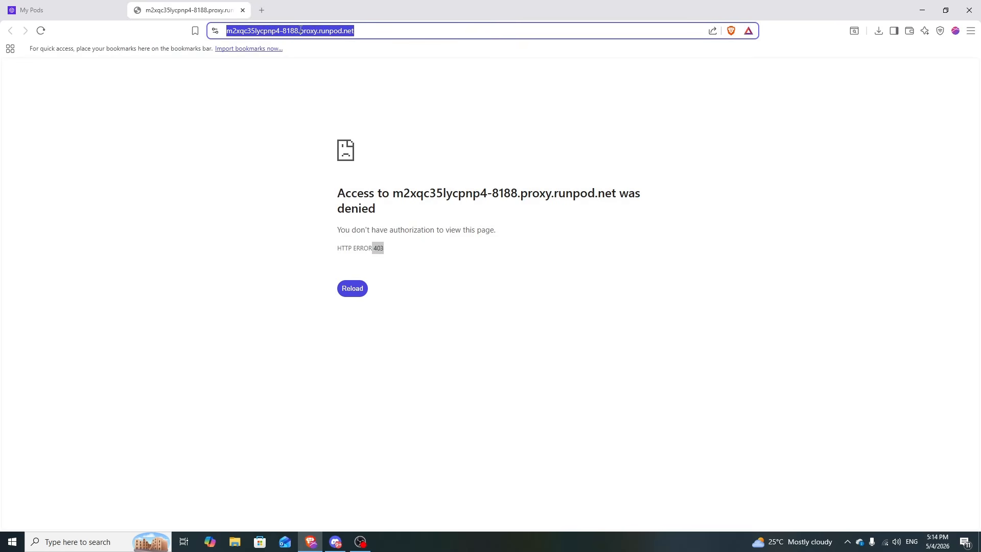
left_click(284, 31)
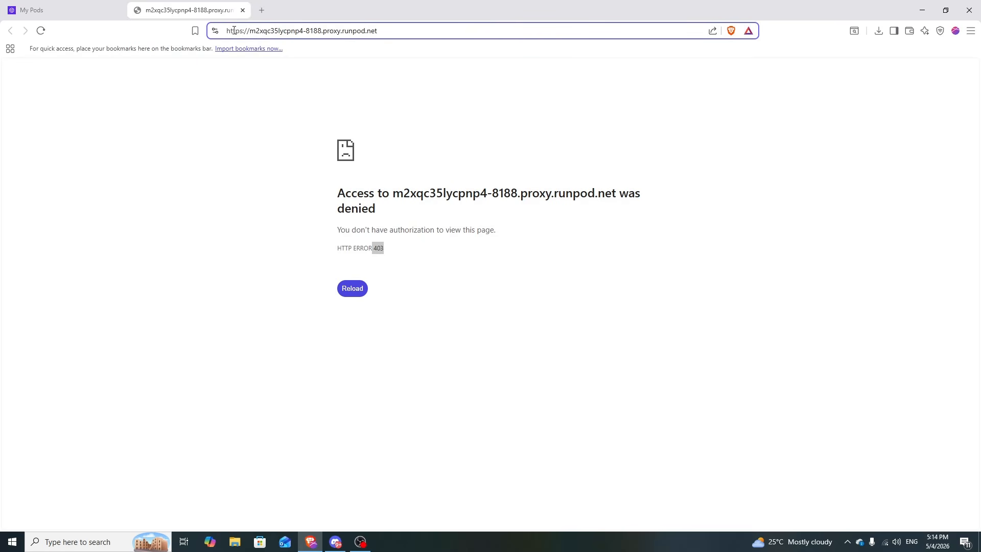
key("Return")
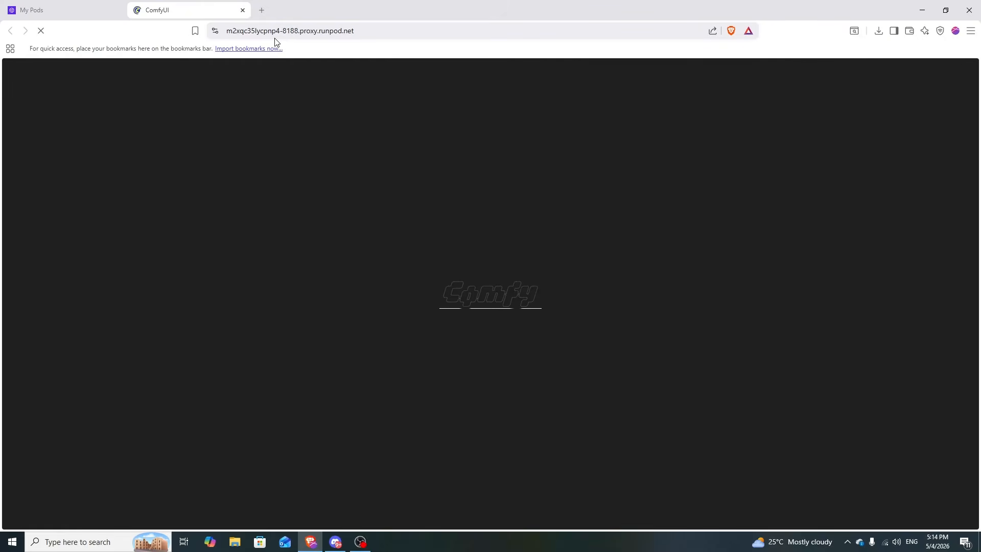
left_click(60, 4)
In JupyterLab, go to models/loras and upload the LoRA file, accepting the large-file warning.
left_click(764, 243)
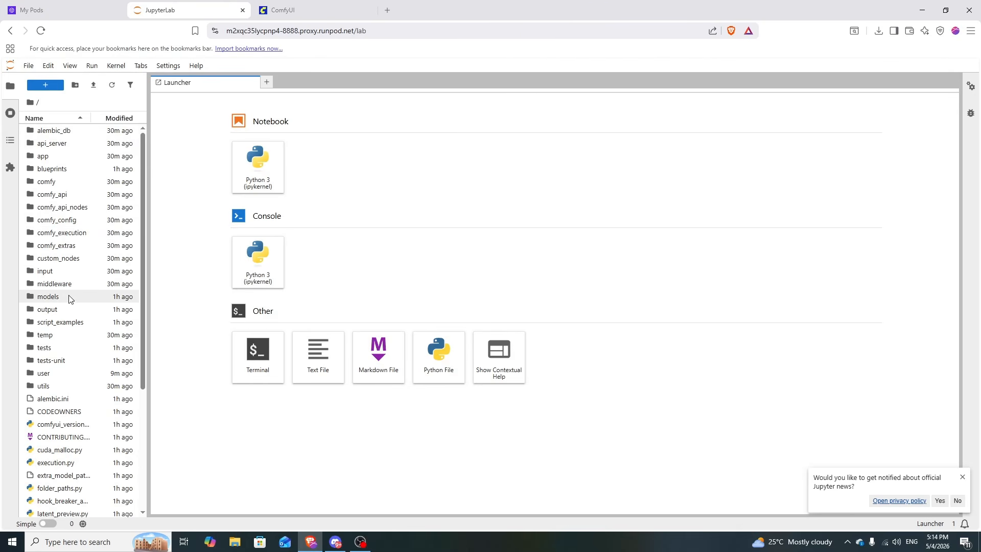
left_click(61, 299)
double_click(60, 299)
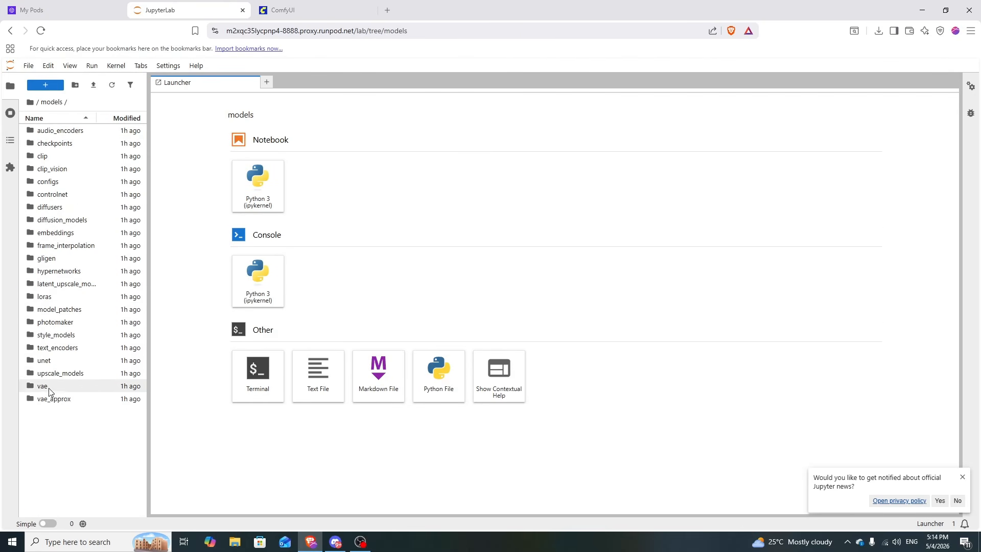
left_click(55, 298)
double_click(56, 298)
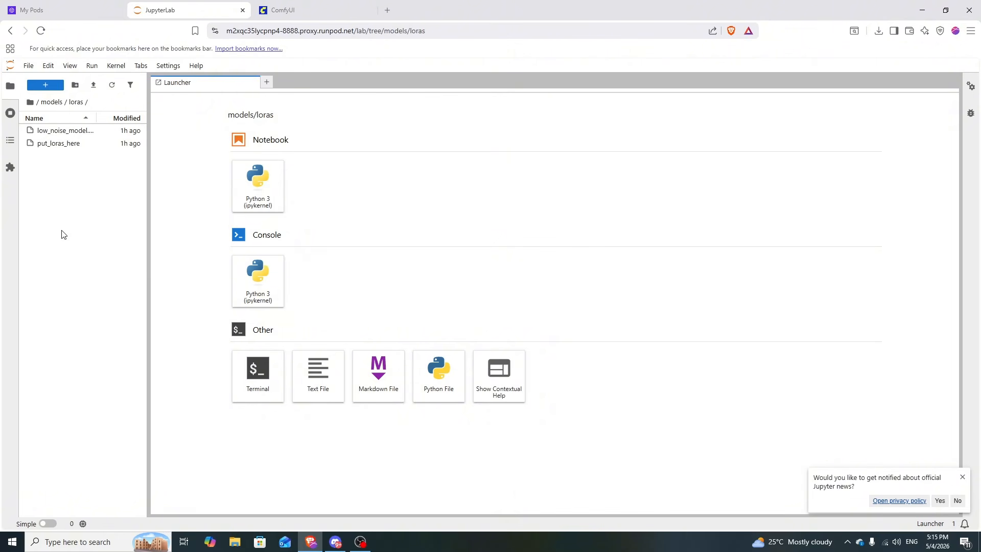
left_click(56, 89)
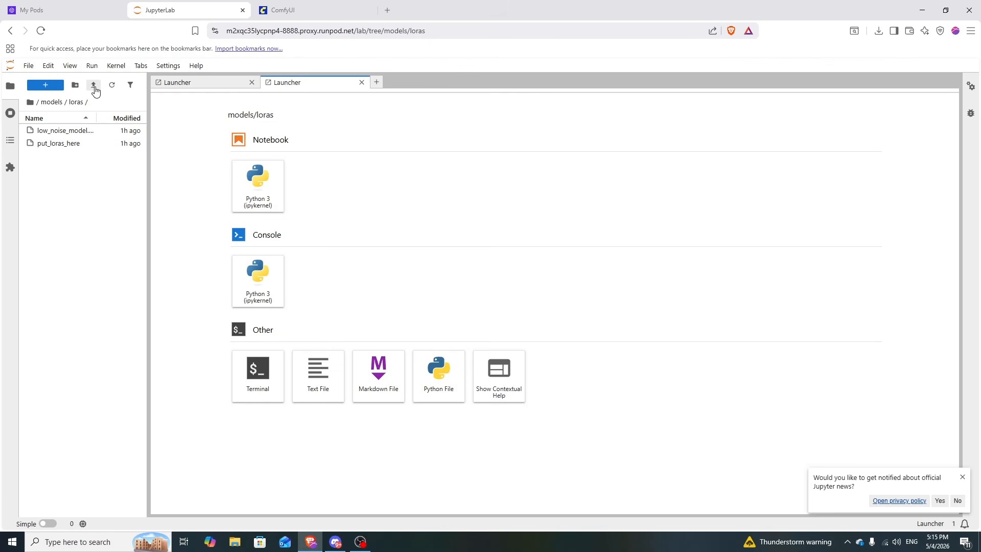
left_click(93, 86)
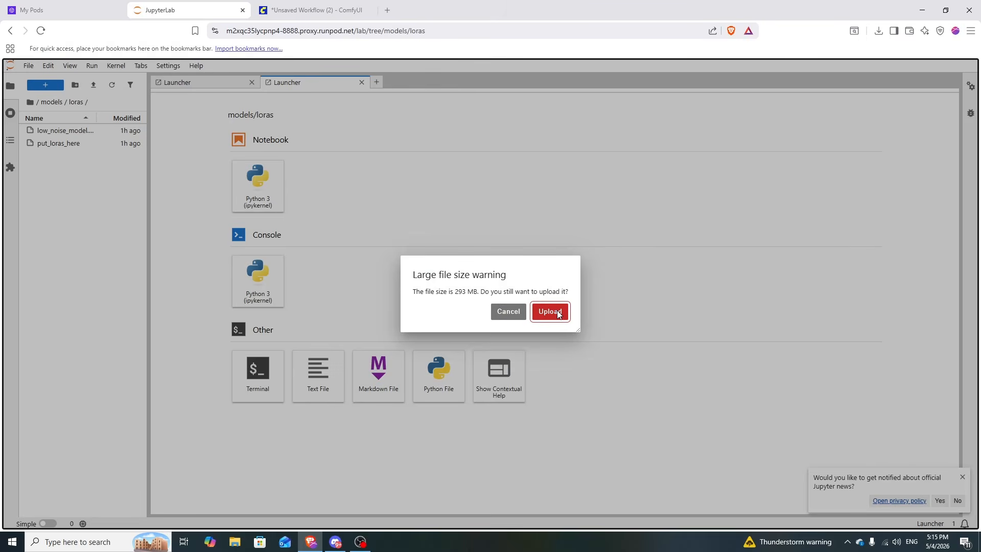
left_click(558, 312)
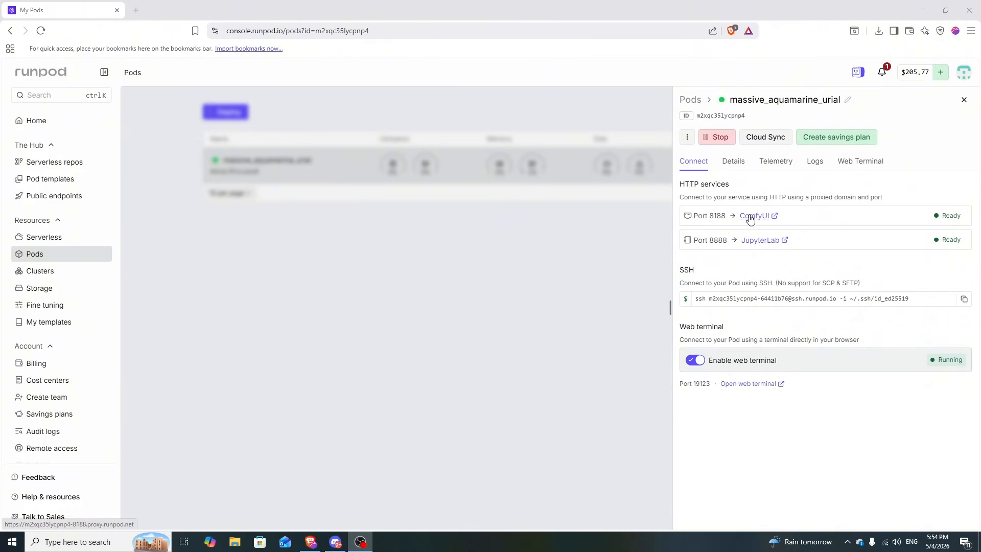
Reopen ComfyUI, drop in the WAN2VLora Faceswap workflow and select igbaddie_low_noise.safetensors as the character LoRA.
left_click(766, 216)
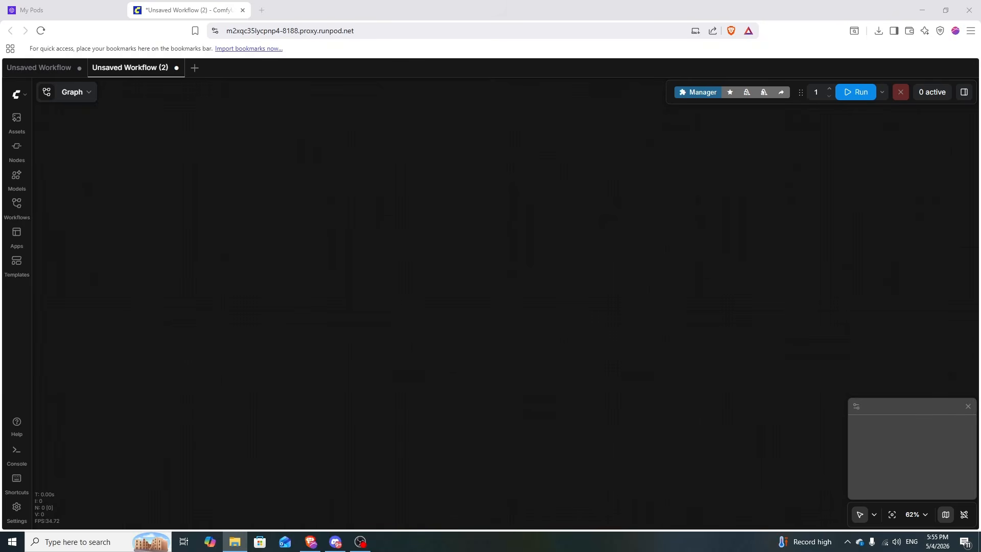
left_click_drag(708, 241, 396, 299)
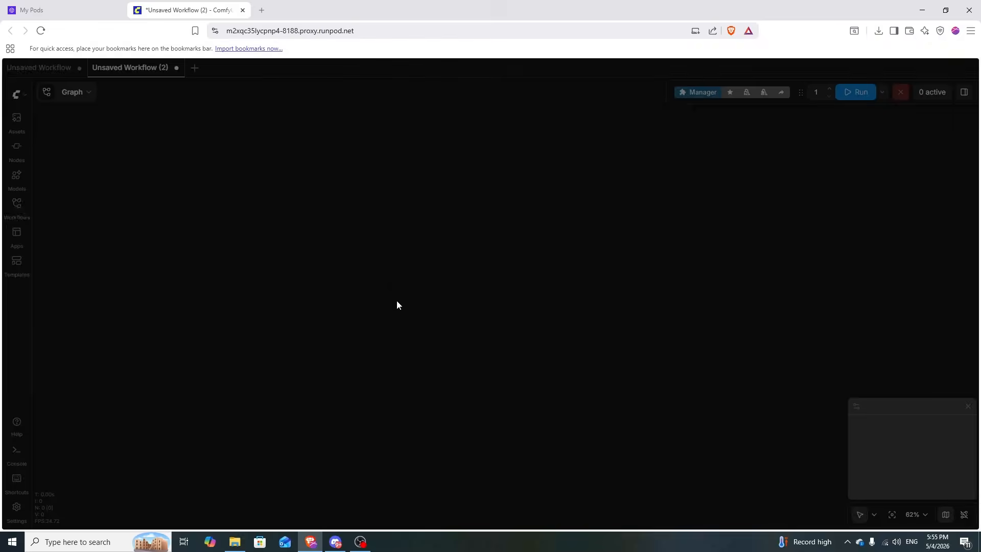
scroll(569, 188, "up", 15)
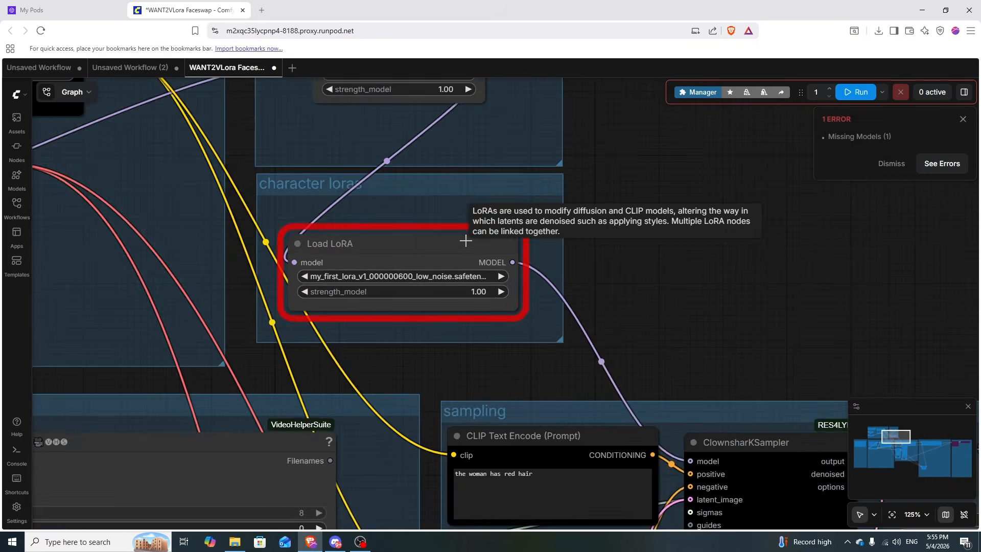
left_click(511, 282)
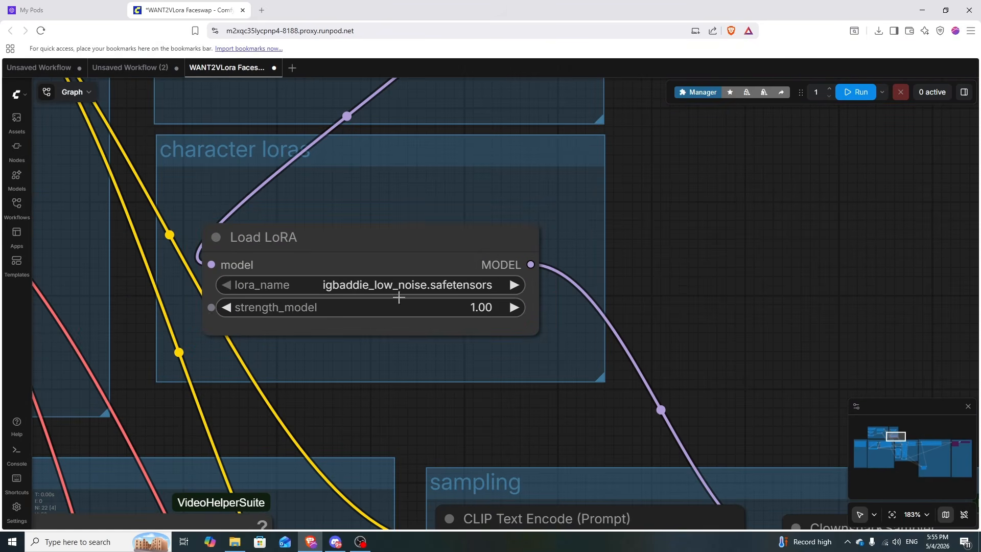
scroll(428, 284, "down", 6)
scroll(537, 301, "down", 7)
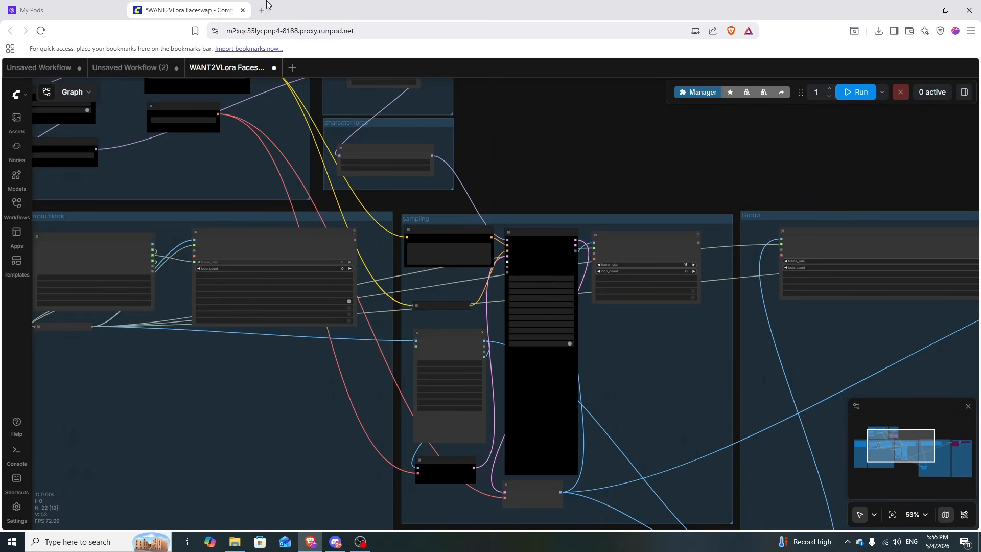
Open TikTok in a new tab and scroll to an outdoor dance video.
left_click(262, 10)
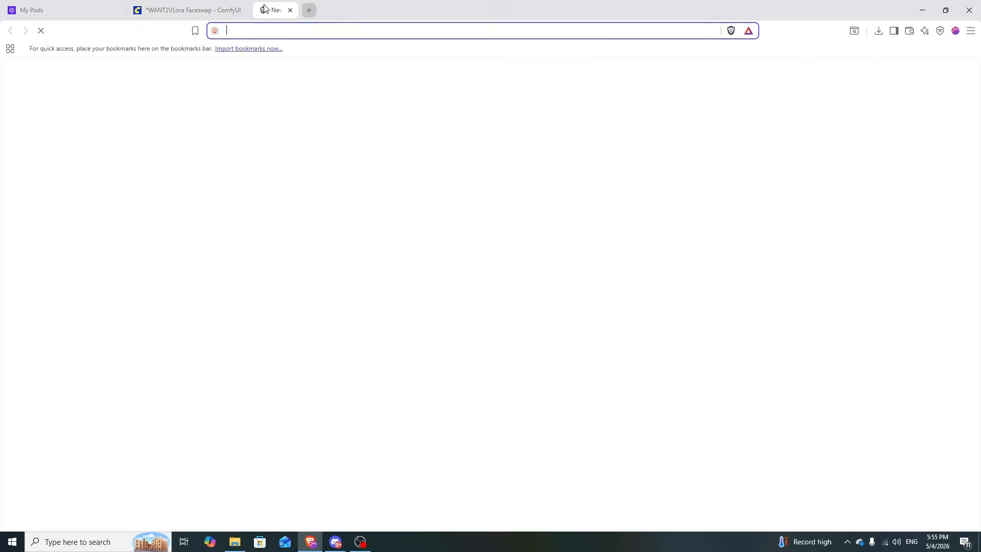
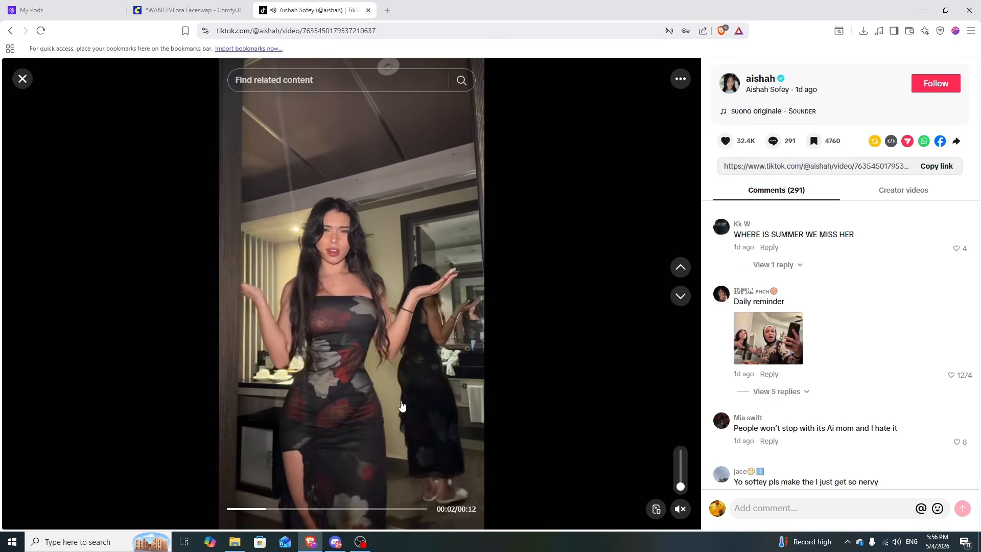
left_click(352, 372)
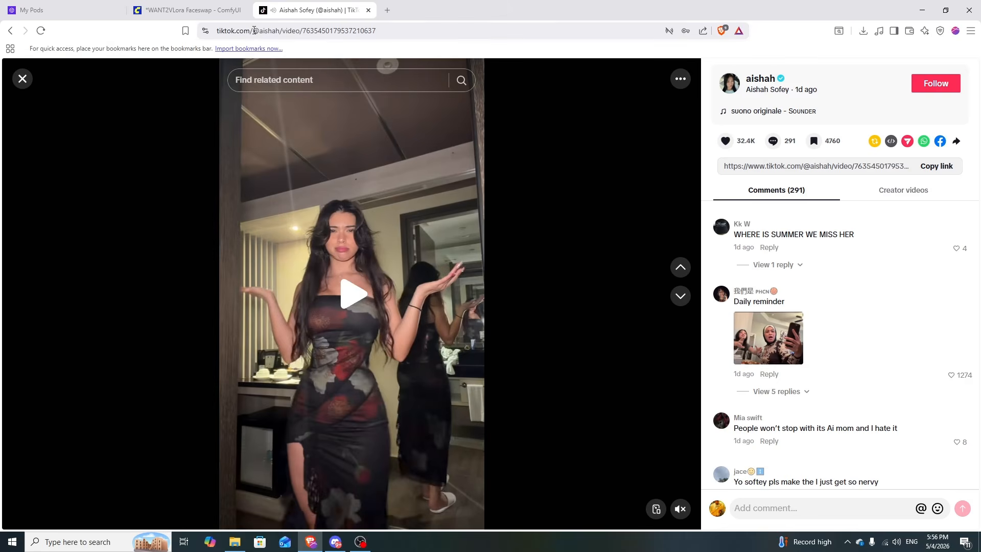
scroll(403, 301, "down", 1)
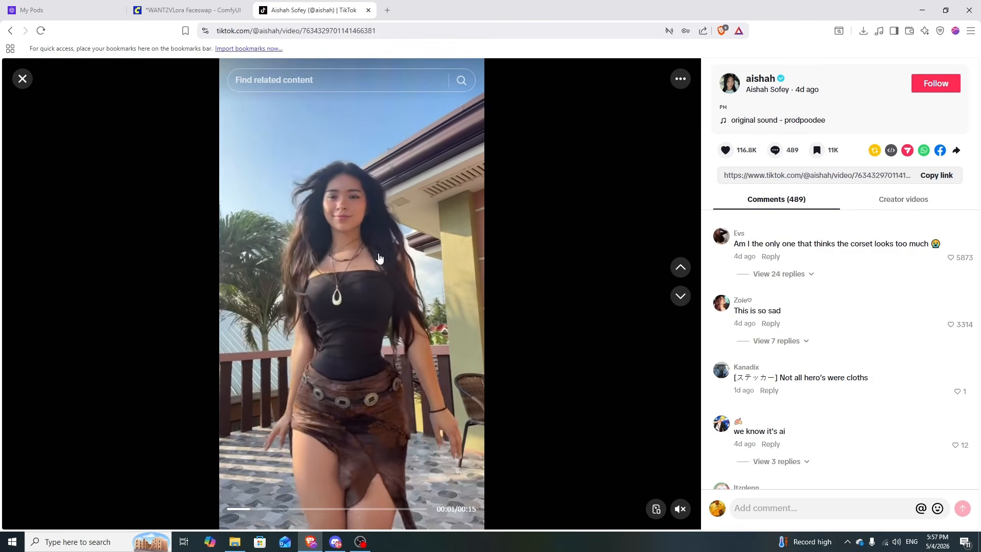
Copy the dance video's page address and return to the ComfyUI workflow.
left_click(260, 37)
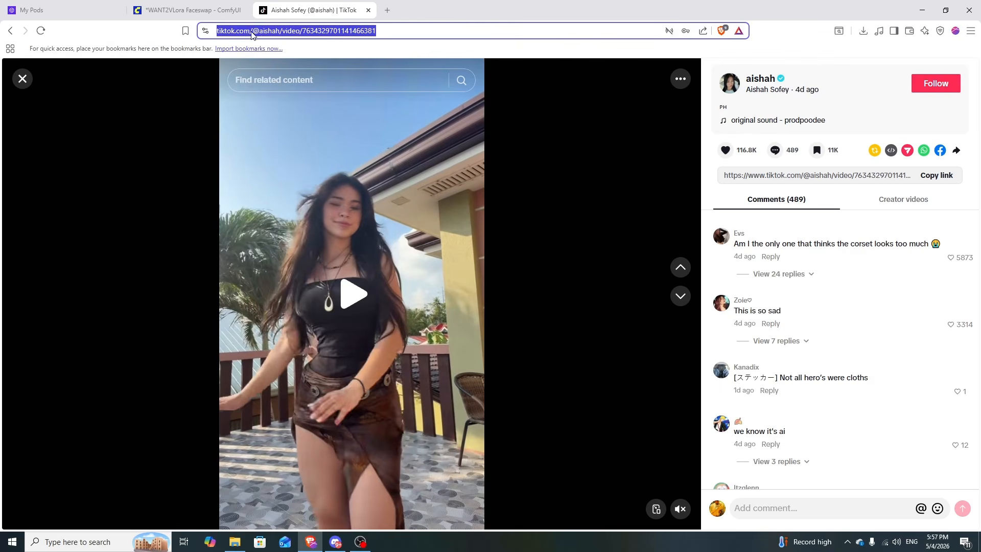
left_click(224, 11)
scroll(350, 319, "up", 3)
Paste the copied TikTok link into the Icy TikTok Downloader's URL widget.
left_click_drag(158, 291, 361, 542)
scroll(320, 197, "down", 5)
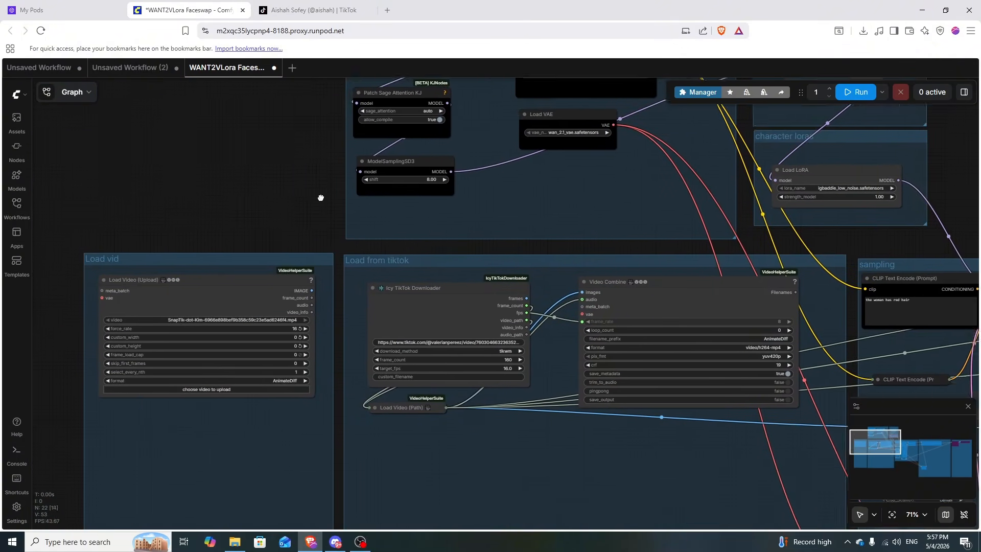
scroll(366, 295, "up", 5)
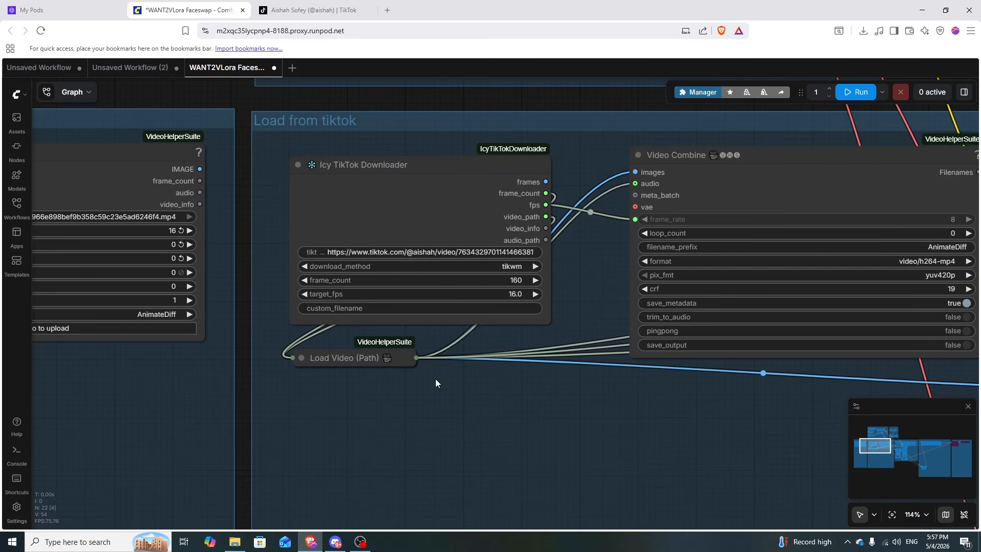
scroll(435, 379, "down", 7)
scroll(462, 331, "up", 10)
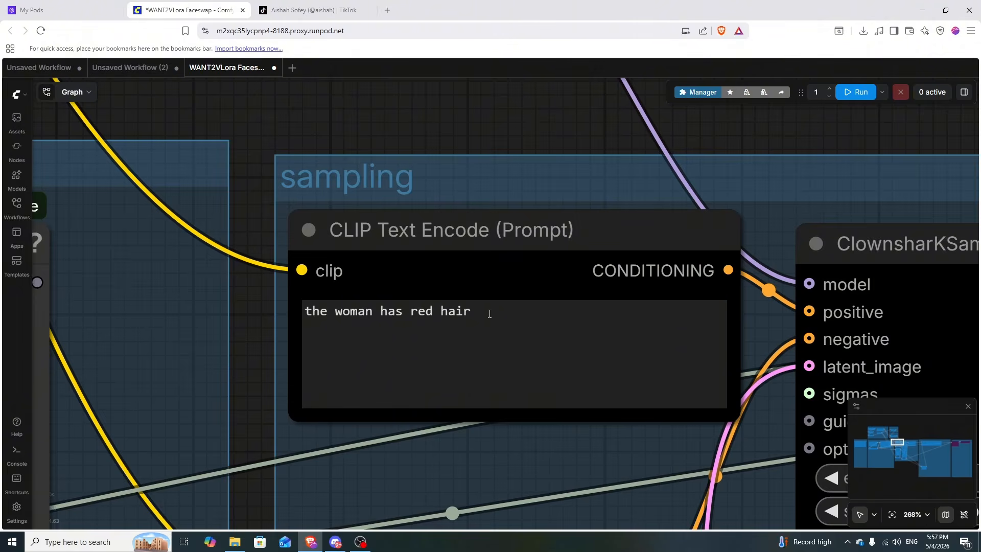
Edit the CLIP Text Encode prompt to read 'the woman has dark brown hair'.
left_click_drag(489, 313, 412, 310)
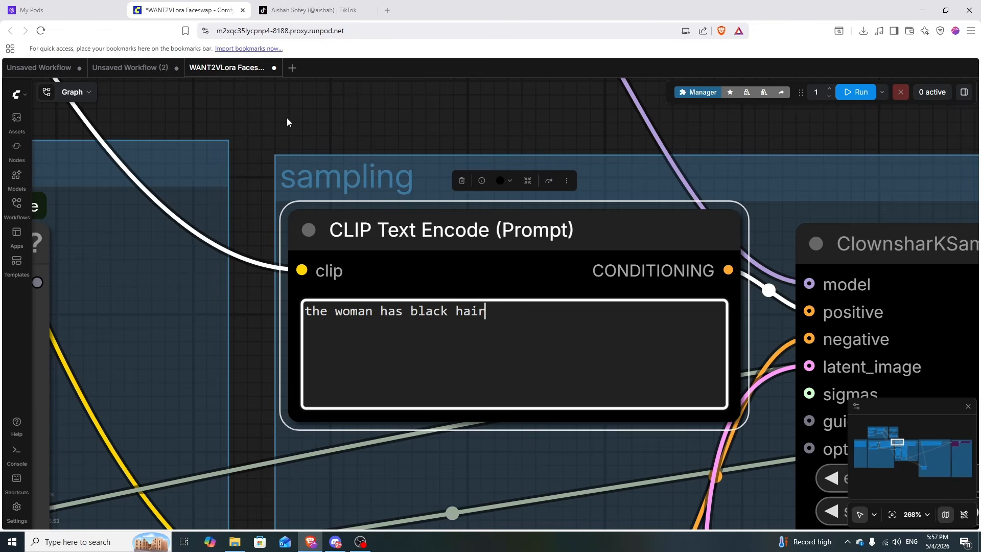
key("ctrl+Tab")
key("ctrl+shift+Tab")
left_click_drag(486, 311, 410, 316)
scroll(552, 143, "down", 10)
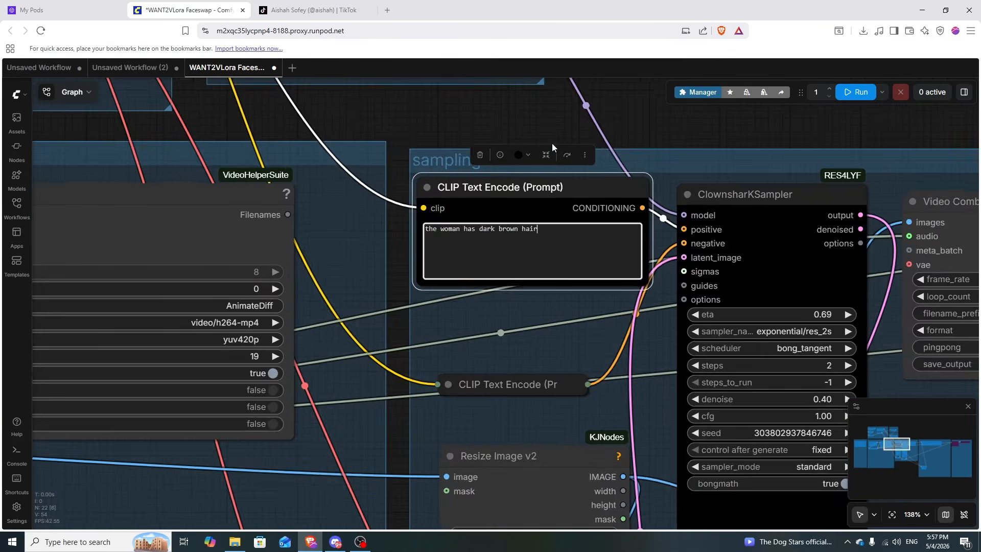
scroll(539, 222, "down", 8)
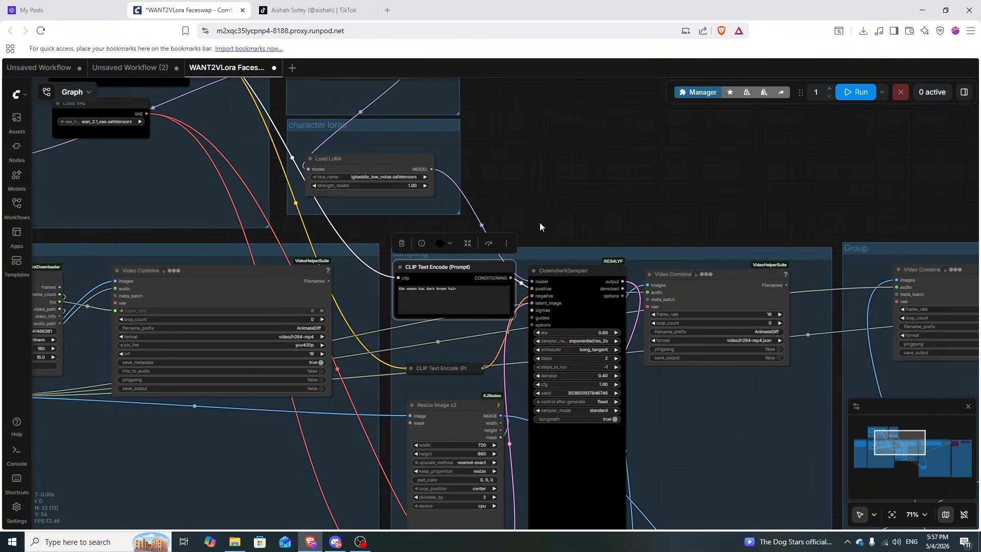
scroll(647, 173, "up", 3)
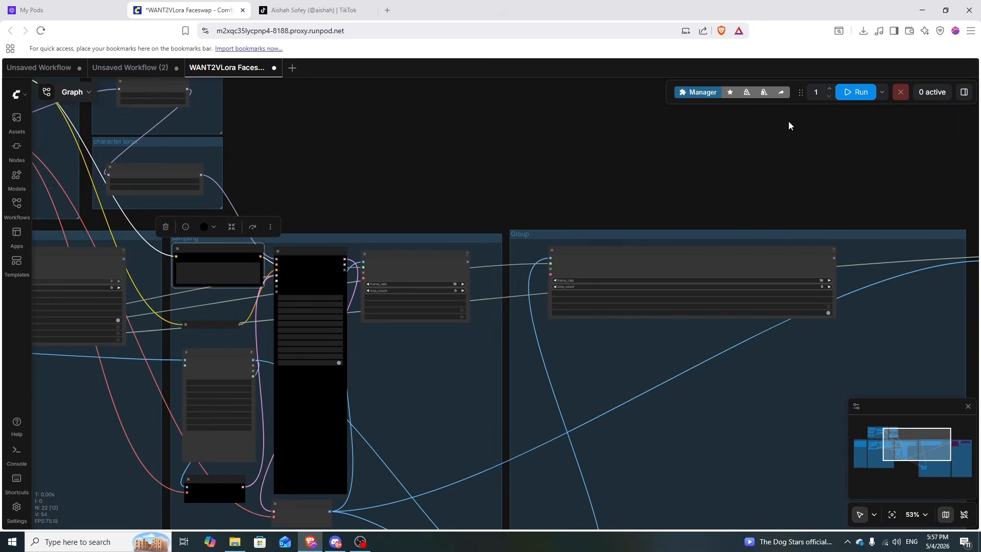
scroll(664, 141, "down", 4)
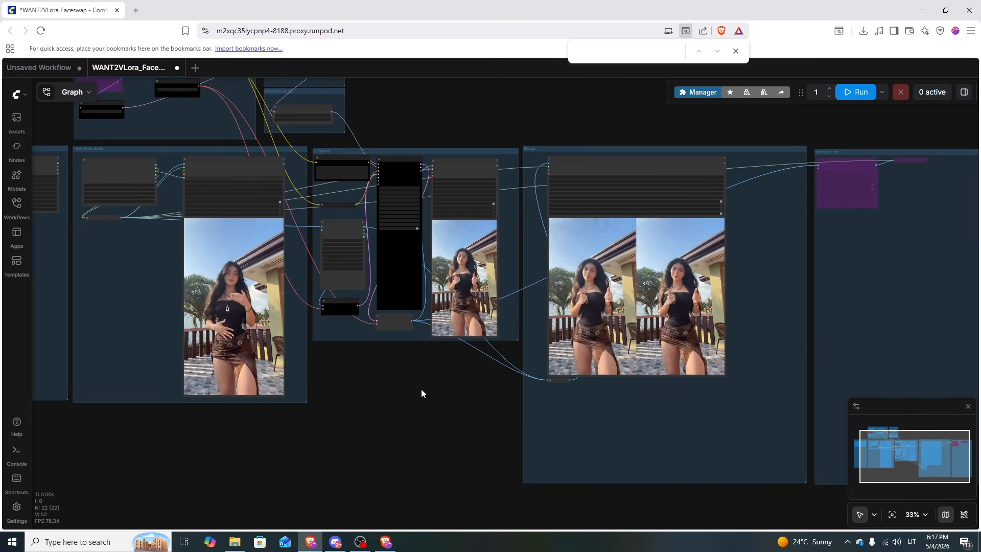
left_click_drag(411, 396, 303, 401)
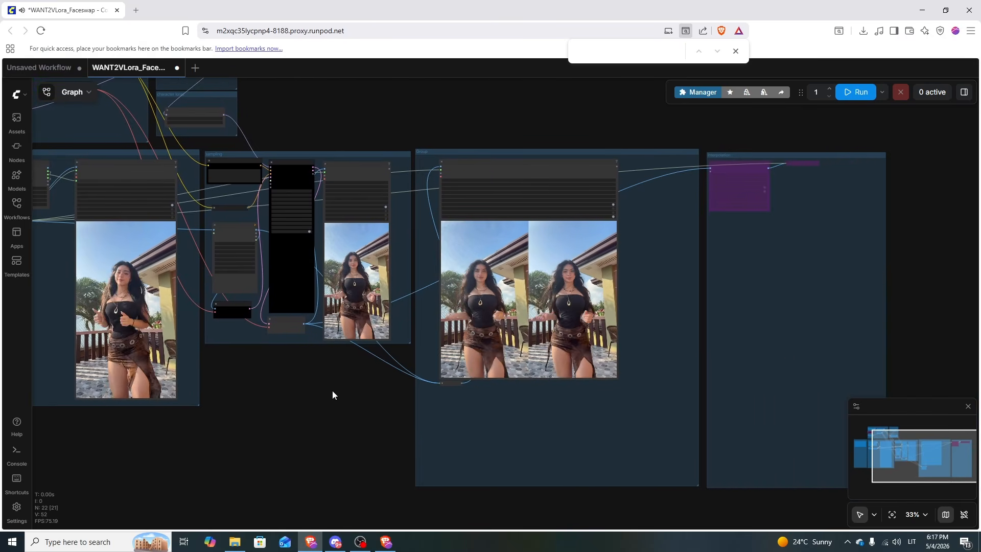
scroll(331, 388, "up", 5)
left_click_drag(374, 377, 682, 351)
left_click_drag(601, 349, 606, 401)
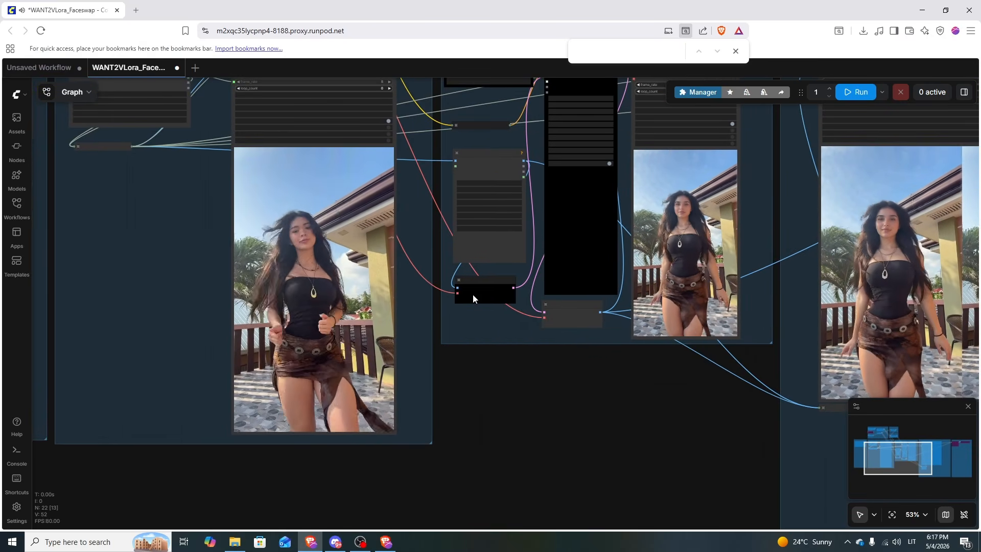
left_click_drag(606, 470, 285, 407)
scroll(486, 429, "up", 6)
scroll(399, 484, "down", 5)
scroll(316, 417, "up", 3)
left_click_drag(346, 421, 260, 409)
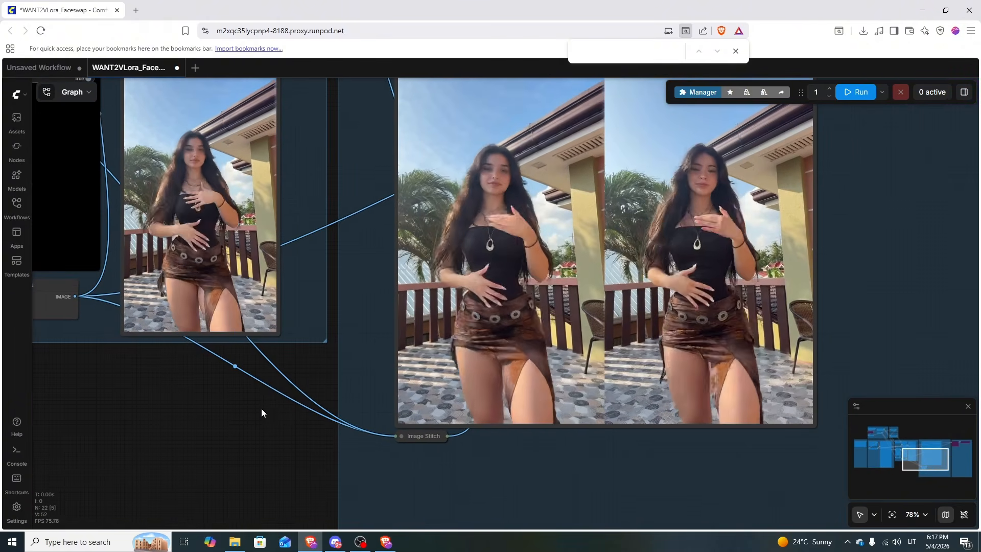
scroll(261, 413, "down", 4)
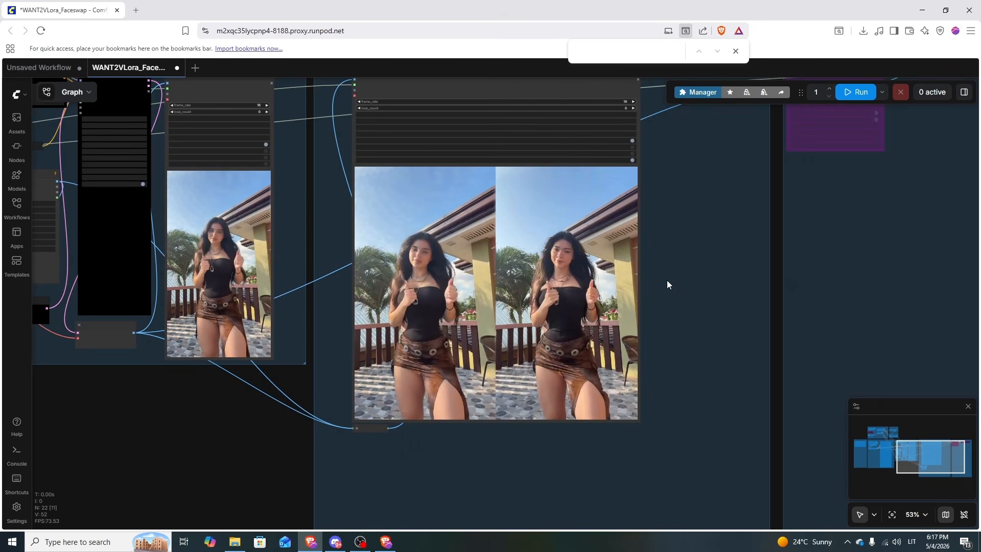
scroll(218, 409, "down", 3)
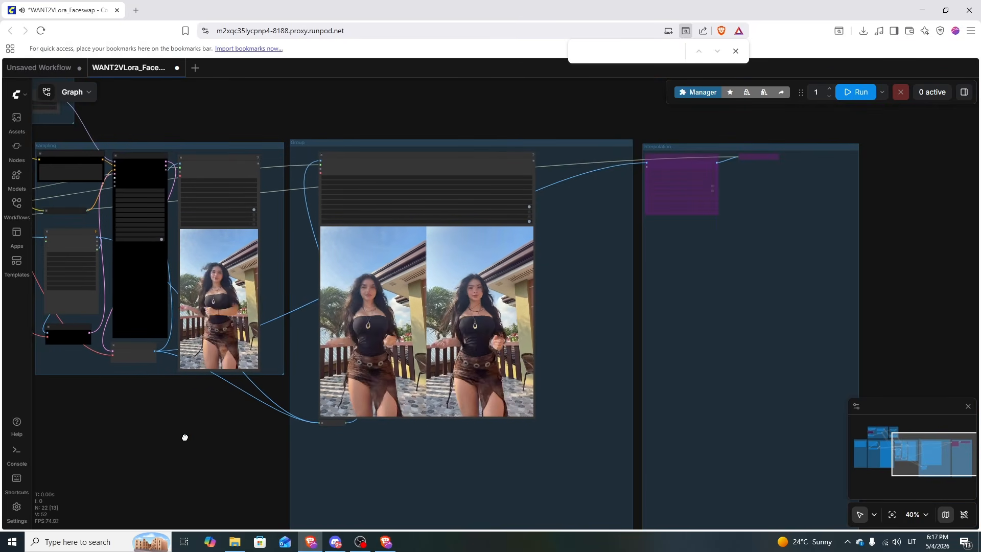
left_click_drag(184, 433, 381, 396)
scroll(397, 385, "down", 3)
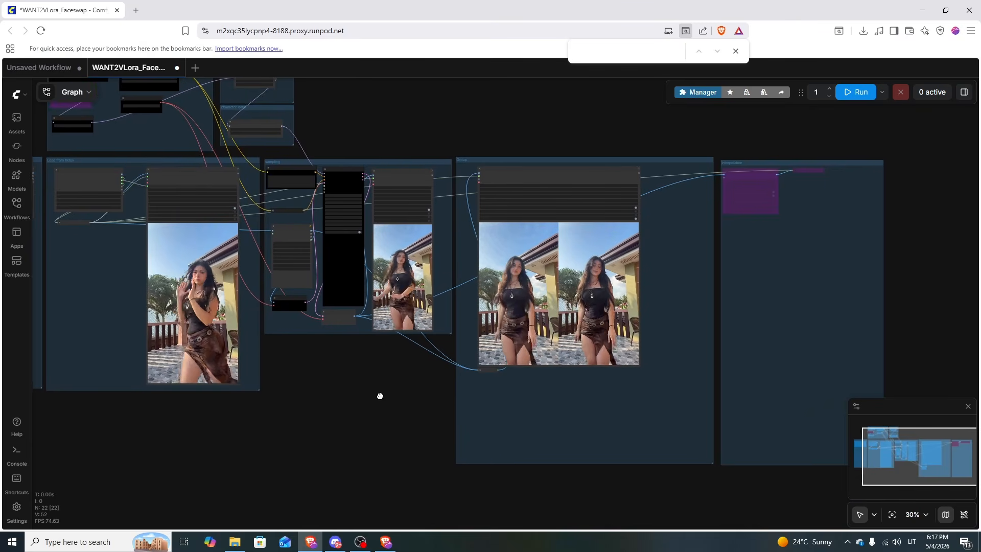
Open an indoor TikTok video in a new tab, pause it, and copy its address.
left_click(136, 11)
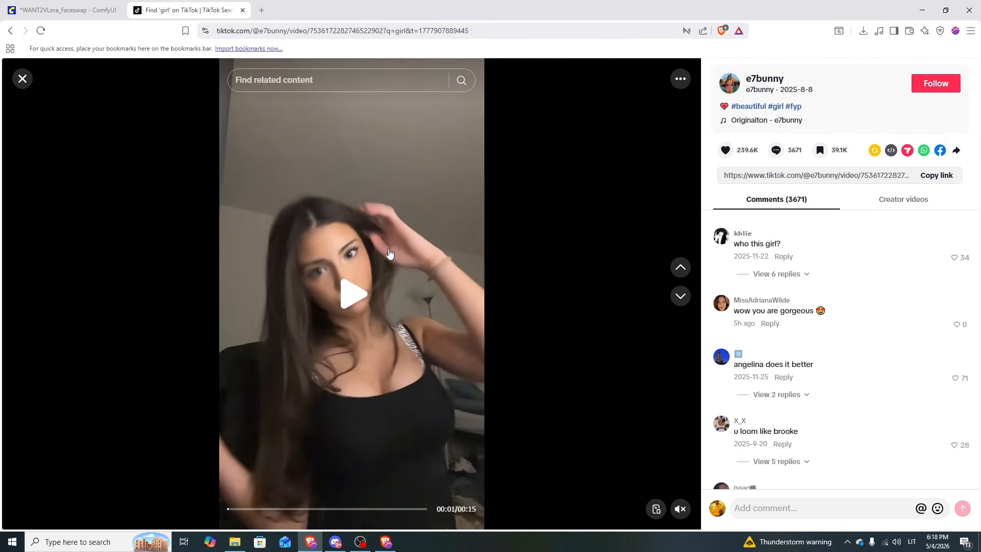
left_click(278, 113)
left_click(260, 31)
Paste the new link into the Icy TikTok Downloader URL widget and confirm with OK.
left_click(67, 10)
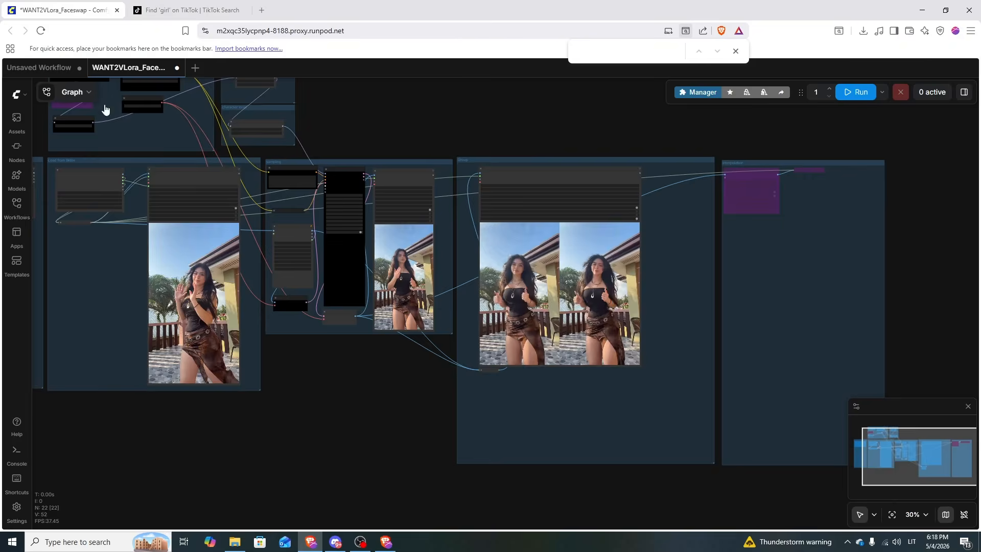
scroll(219, 458, "up", 6)
scroll(337, 186, "up", 7)
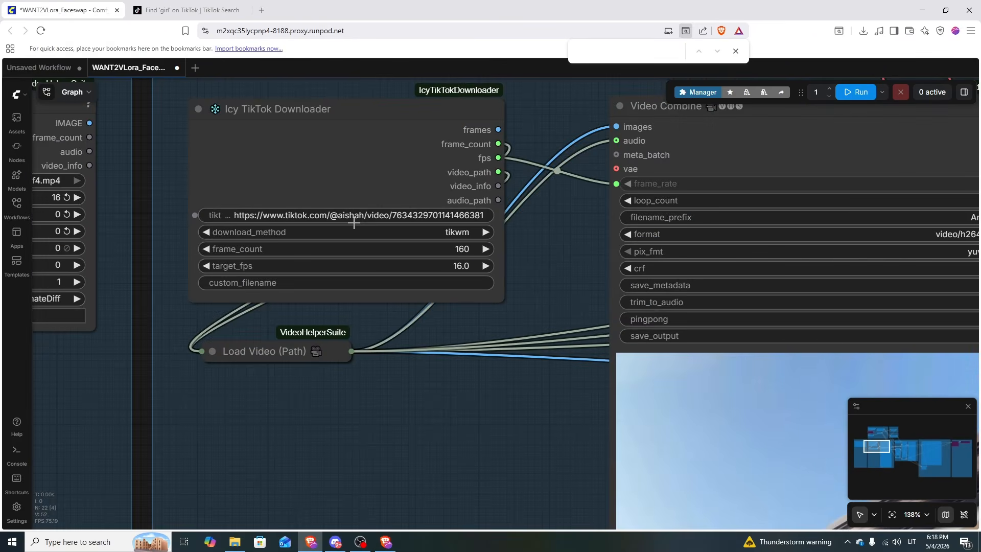
left_click(528, 215)
scroll(446, 351, "down", 13)
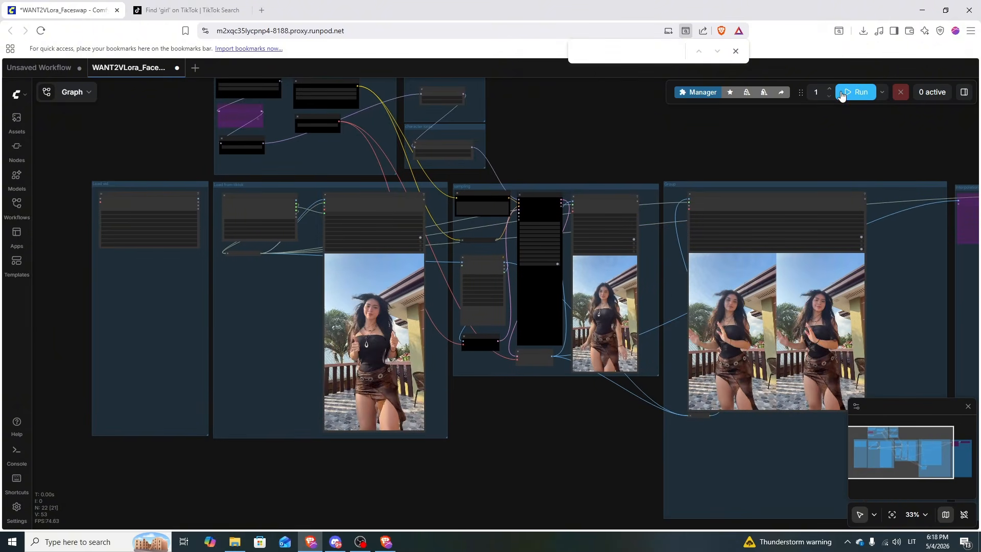
Queue the workflow and zoom in on the Image Stitch side-by-side comparison preview.
left_click(857, 94)
left_click_drag(809, 149, 760, 139)
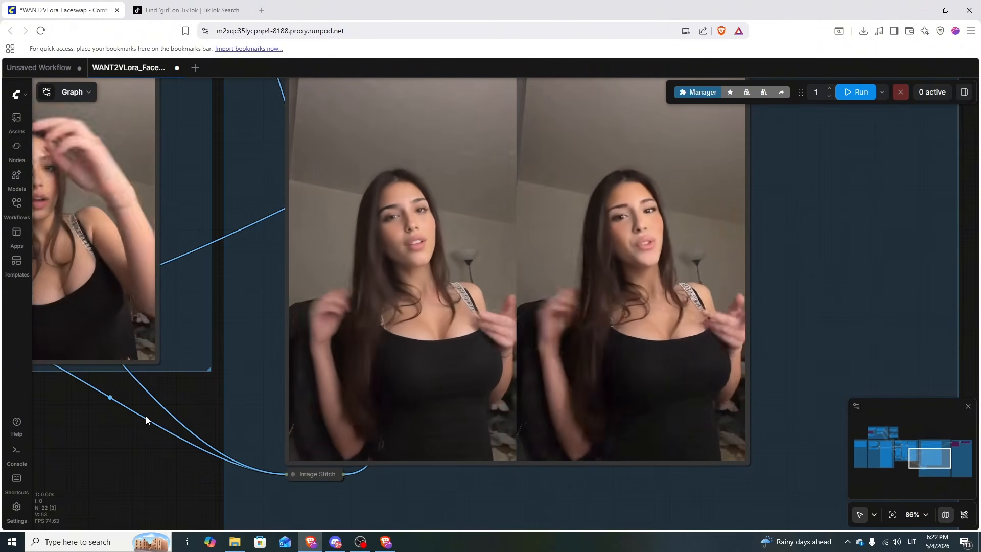
scroll(146, 417, "down", 3)
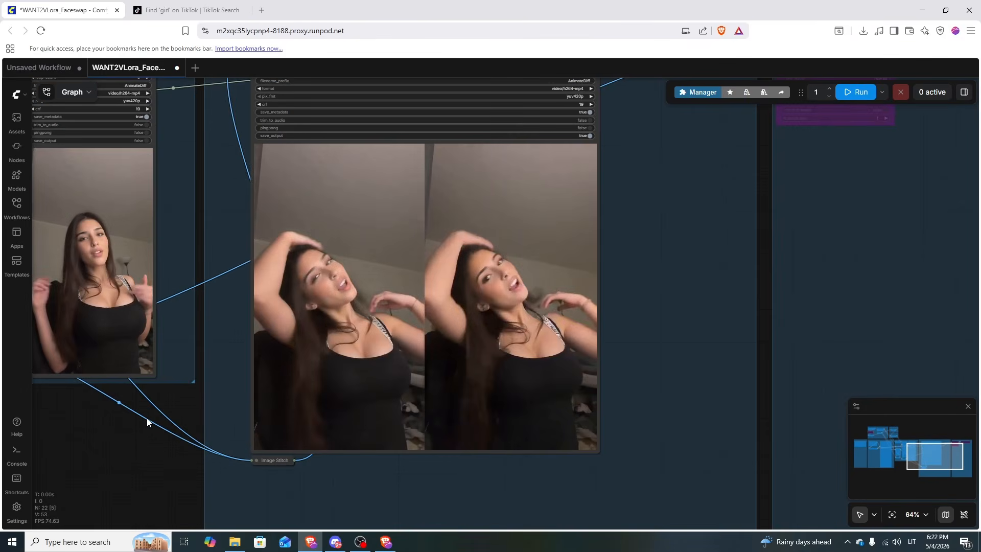
scroll(147, 418, "down", 1)
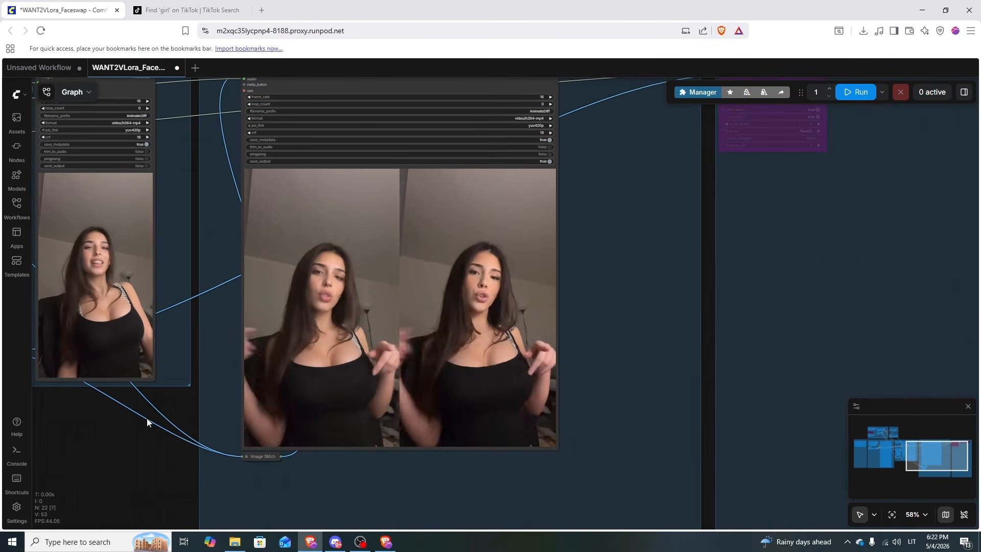
scroll(97, 438, "down", 3)
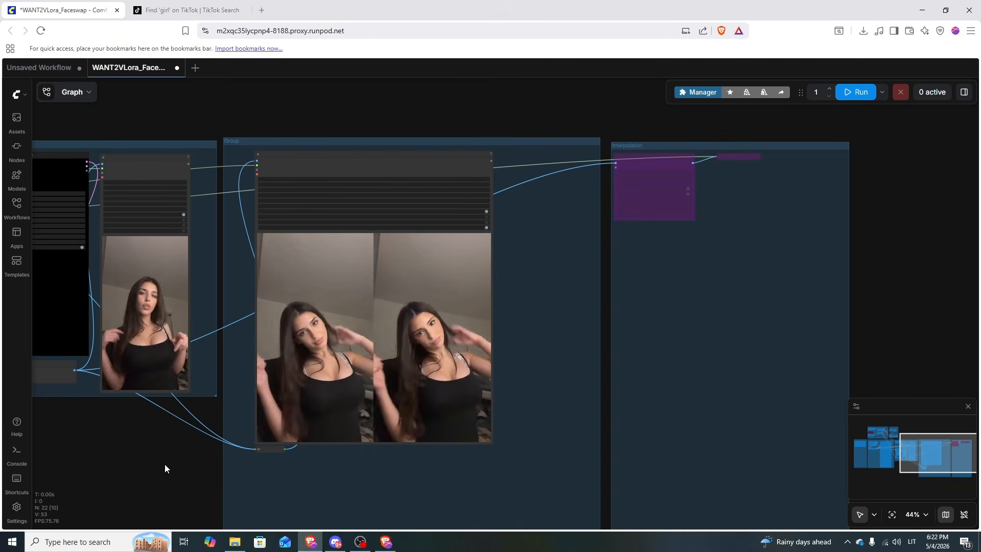
left_click_drag(159, 458, 182, 446)
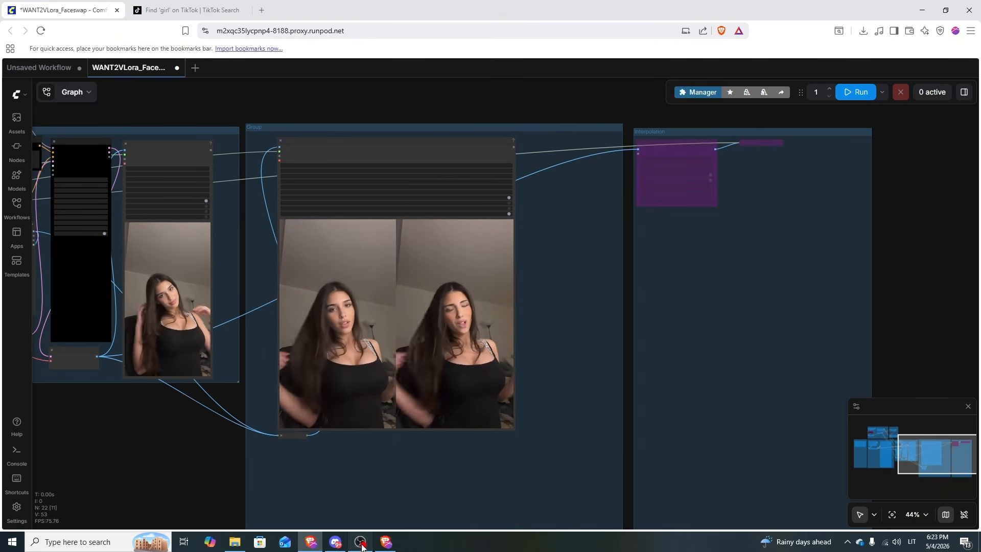